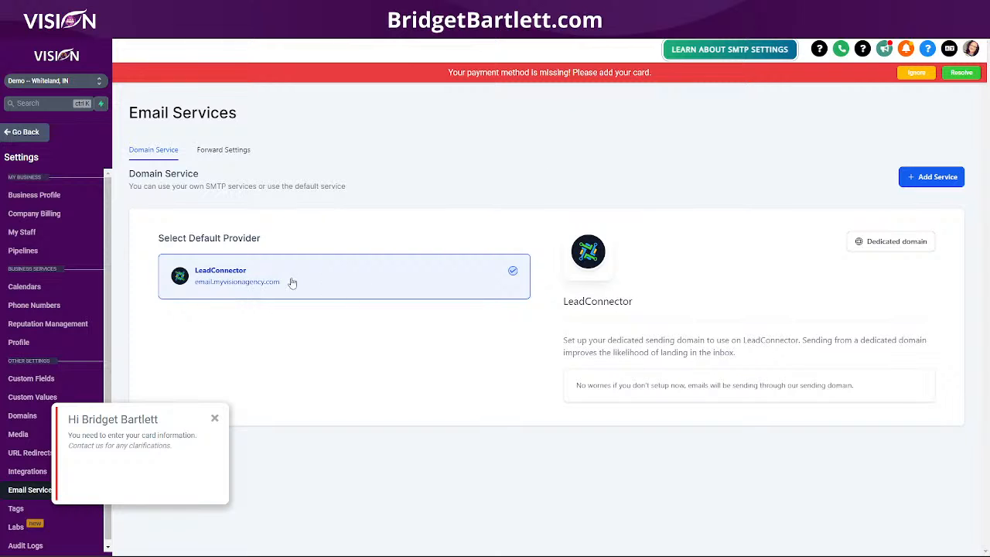
View the SMTP providers offered for adding a custom email service, then leave without adding one
{"action": "left_click", "coordinate": [934, 177]}
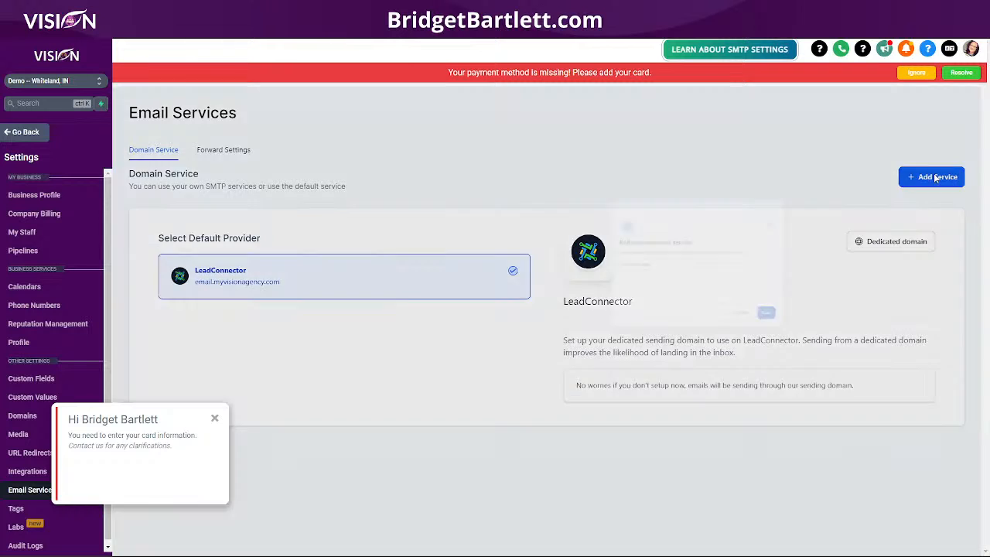
{"action": "left_click", "coordinate": [460, 341]}
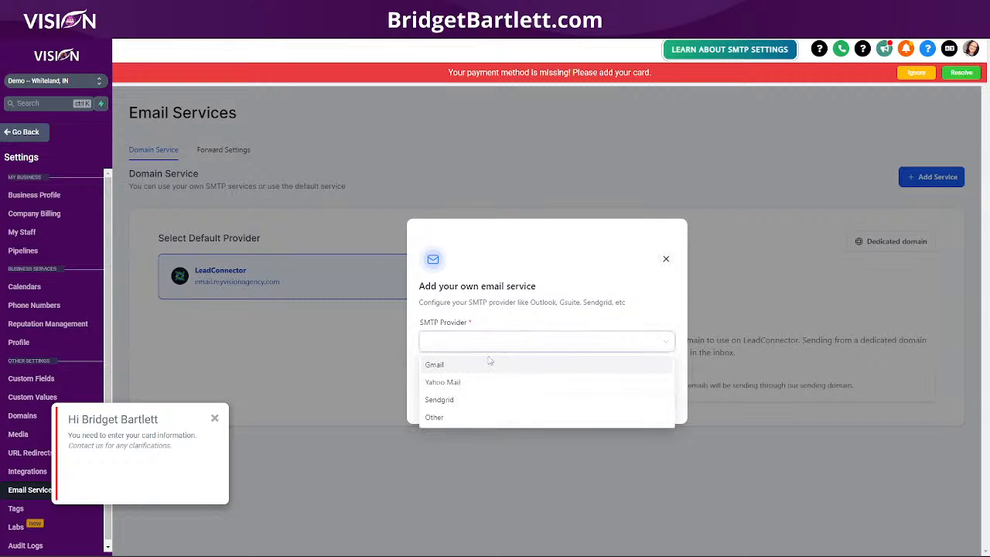
{"action": "left_click", "coordinate": [665, 259]}
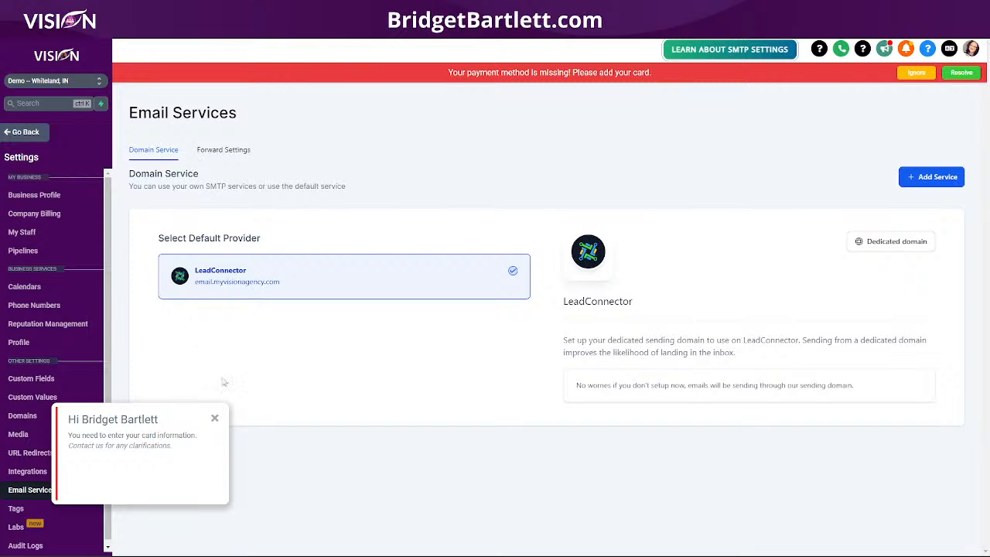
Dismiss the card information notice and payment banner, and open the form for adding a dedicated sending domain
{"action": "left_click", "coordinate": [215, 418]}
{"action": "left_click", "coordinate": [916, 74]}
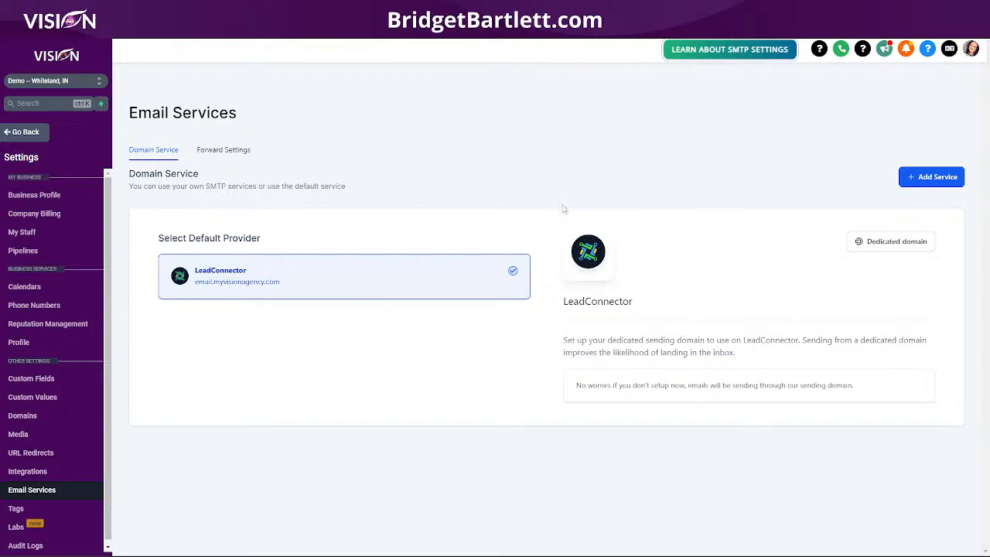
{"action": "left_click", "coordinate": [889, 243]}
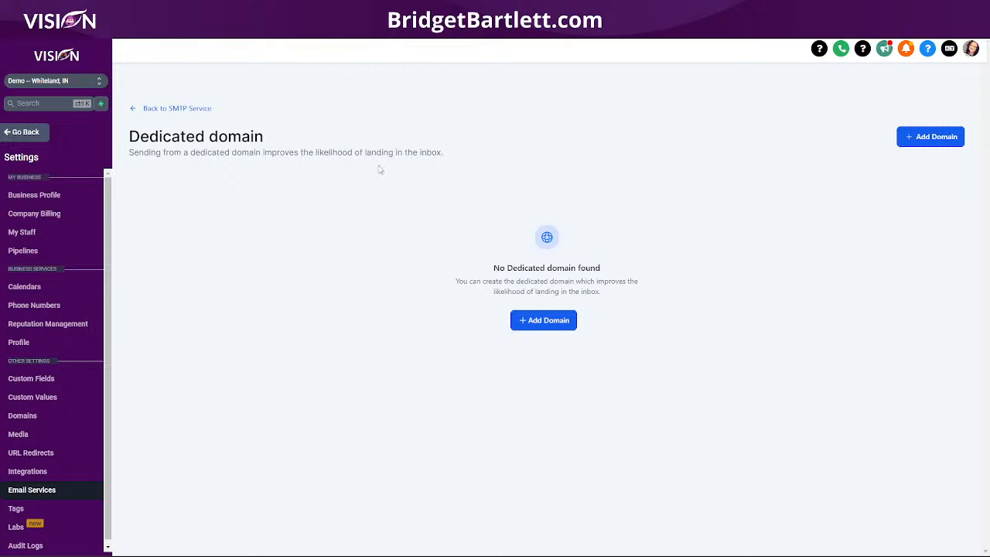
{"action": "left_click", "coordinate": [527, 322]}
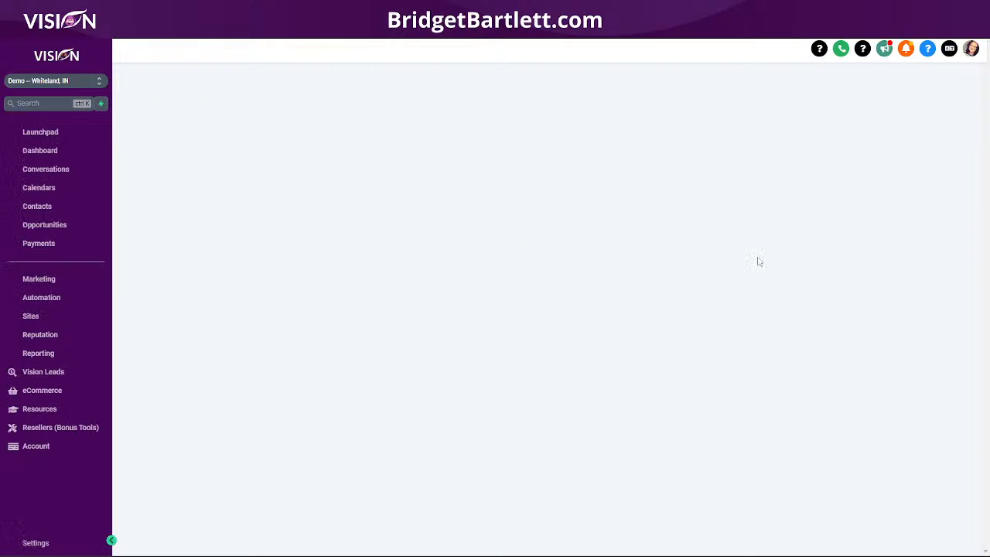
{"action": "left_click", "coordinate": [215, 210]}
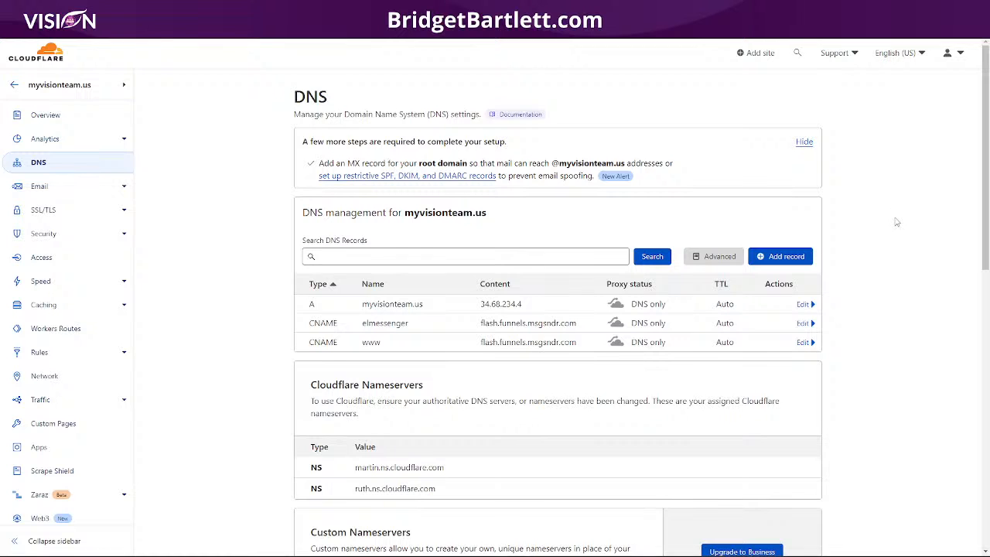
{"action": "scroll", "coordinate": [895, 222], "scroll_direction": "down", "scroll_amount": 1}
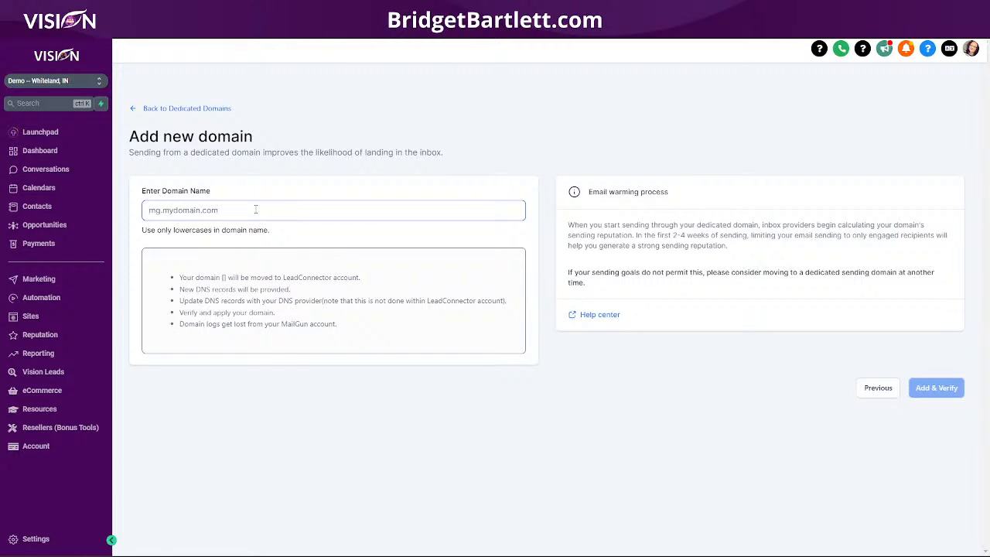
{"action": "type", "text": "offic"}
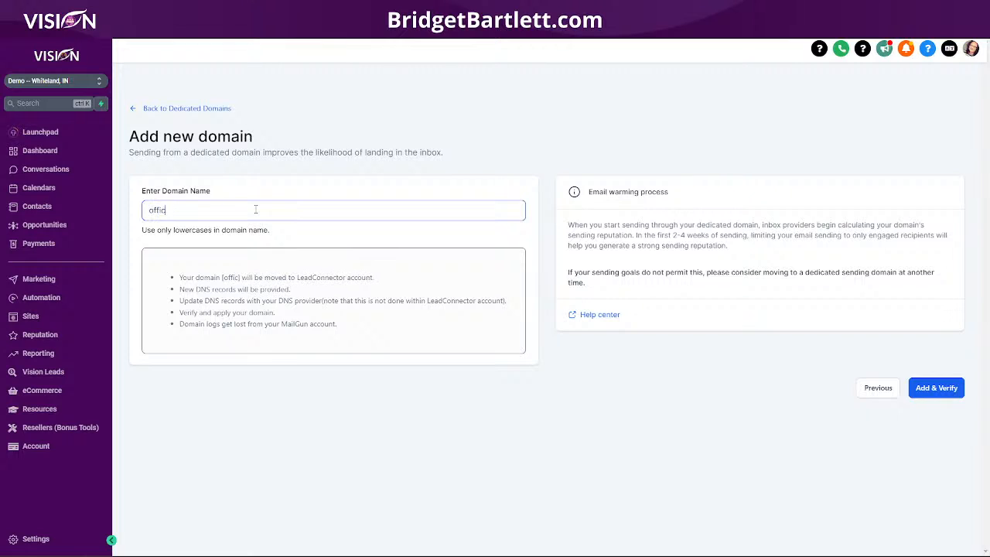
{"action": "key", "text": "BackSpace"}
{"action": "key", "text": "BackSpace"}
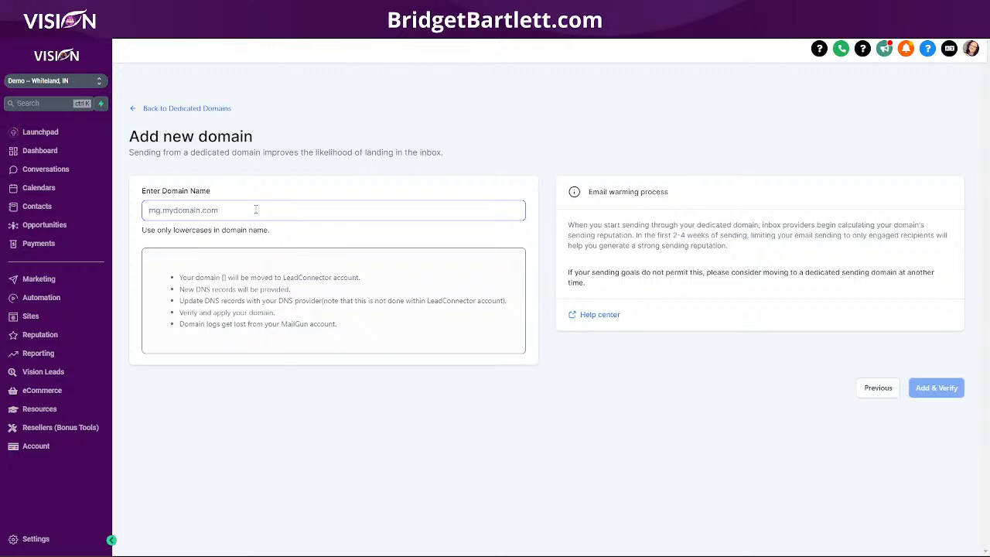
Try to add and verify contact.myvisionteam.us as the dedicated sending domain
{"action": "type", "text": "contact.myvisiotnt"}
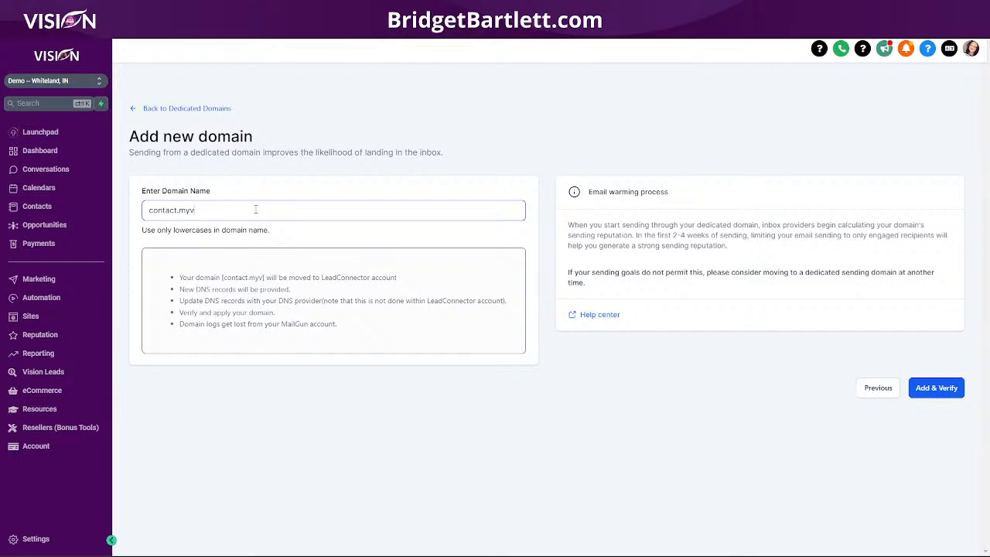
{"action": "key", "text": "BackSpace"}
{"action": "key", "text": "BackSpace"}
{"action": "key", "text": "BackSpace"}
{"action": "type", "text": "ntea"}
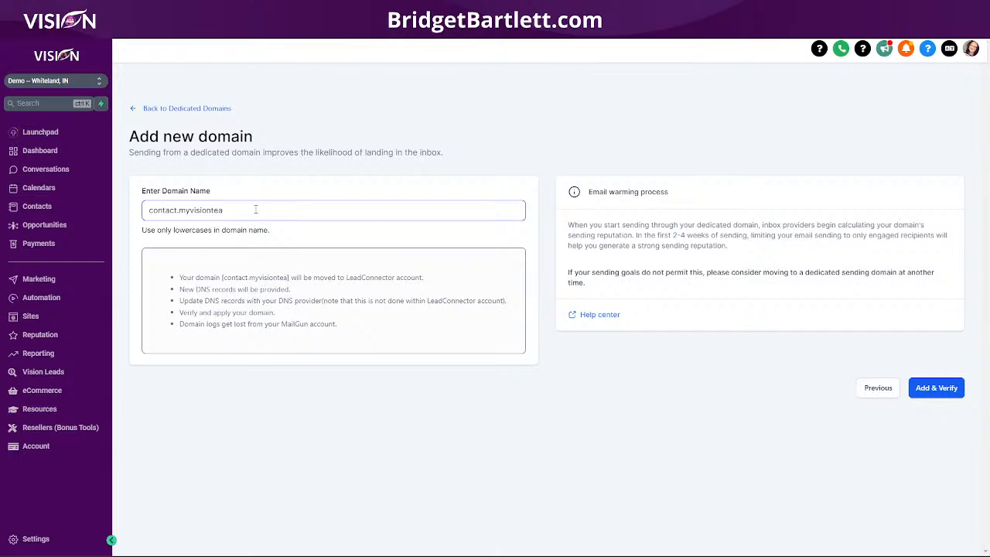
{"action": "type", "text": "m.us"}
{"action": "left_click", "coordinate": [936, 391]}
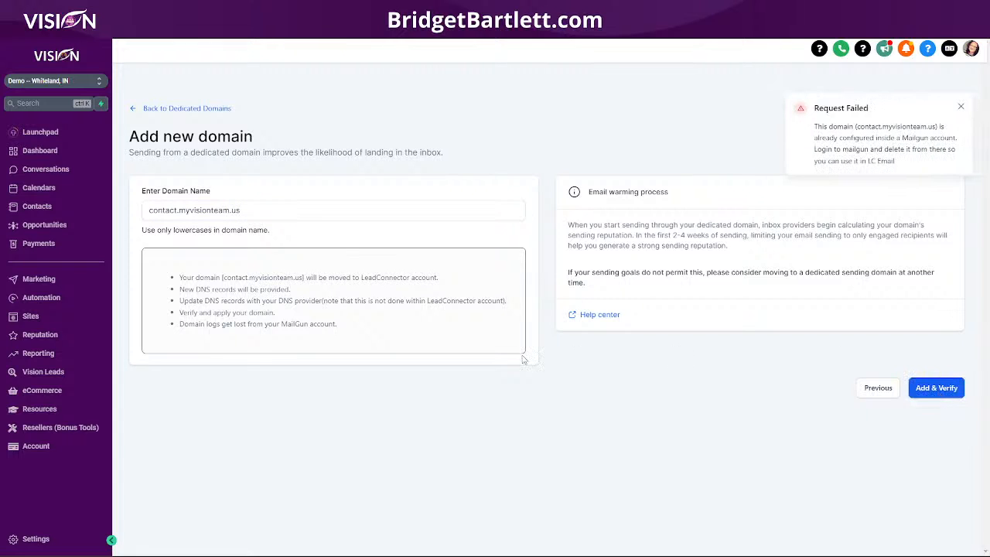
Retry adding contact.myvisionteam.us, reloading the Cloudflare DNS page between attempts
{"action": "left_click", "coordinate": [929, 390]}
{"action": "left_click", "coordinate": [931, 386]}
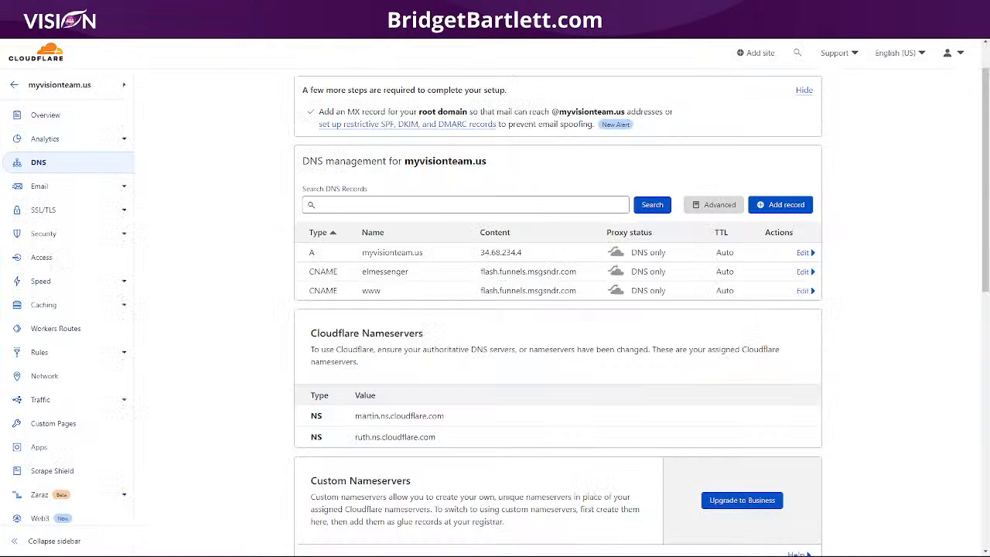
{"action": "key", "text": "F5"}
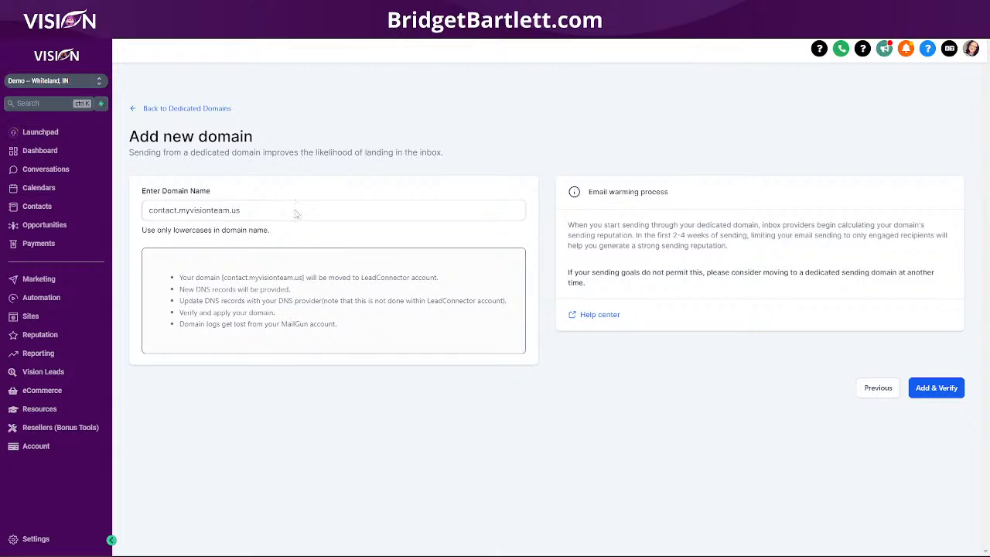
{"action": "left_click", "coordinate": [211, 212]}
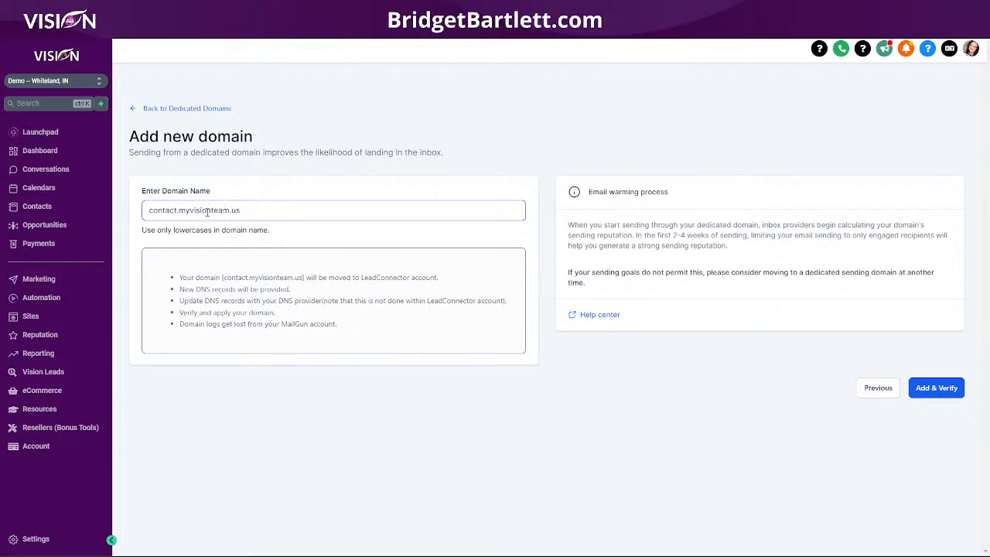
{"action": "left_click", "coordinate": [935, 400]}
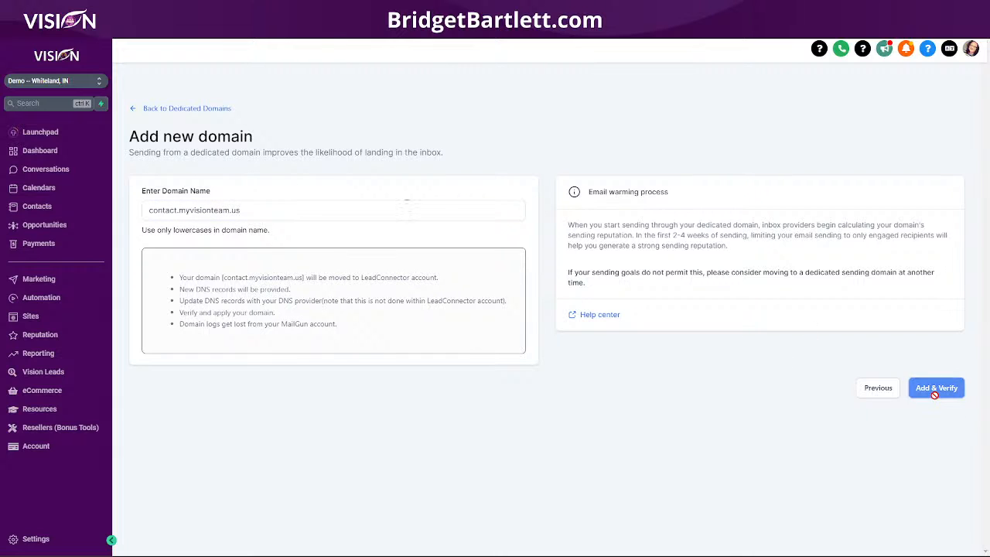
Change the subdomain from contact to test and submit test.myvisionteam.us for verification
{"action": "left_click", "coordinate": [172, 207]}
{"action": "left_click_drag", "start_coordinate": [177, 212], "coordinate": [140, 216]}
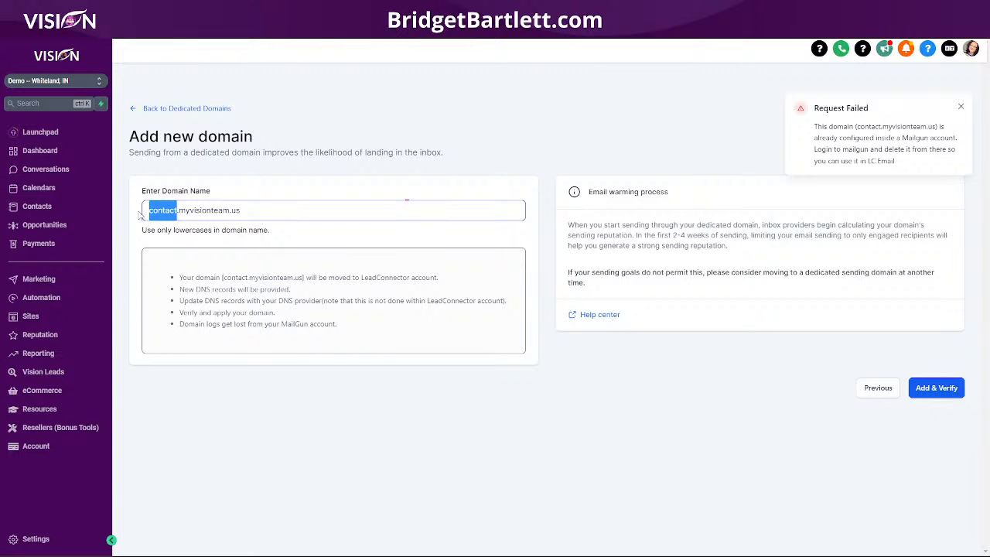
{"action": "type", "text": "test"}
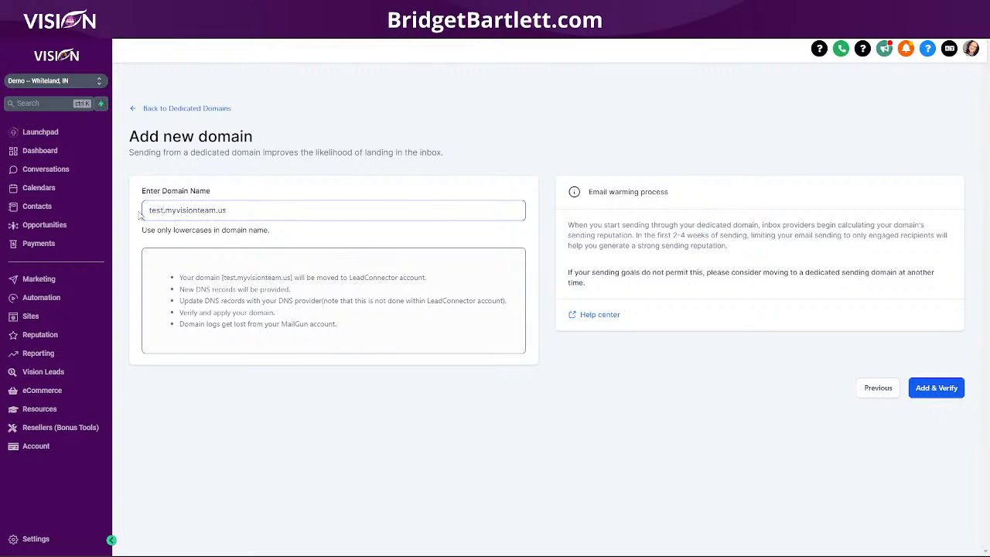
{"action": "left_click", "coordinate": [949, 388]}
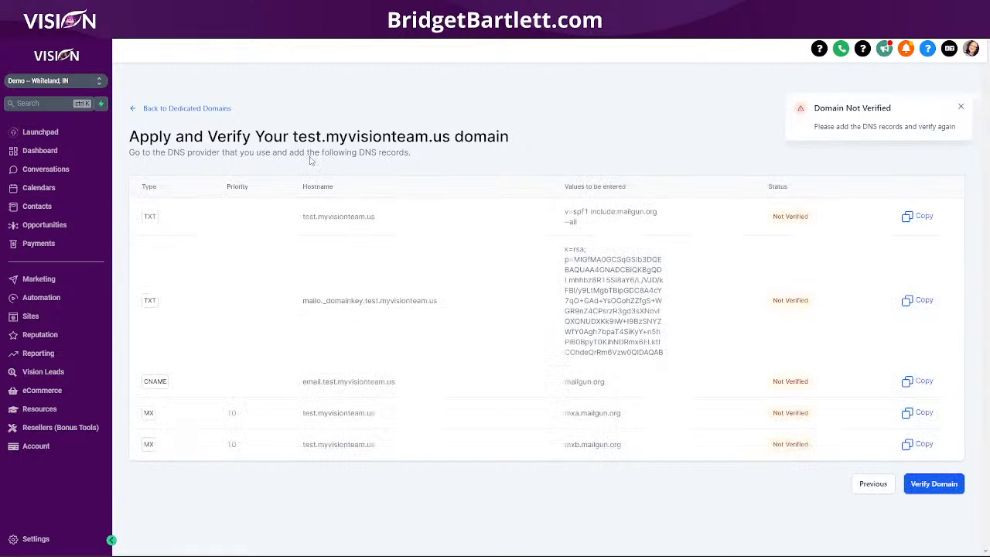
{"action": "left_click_drag", "start_coordinate": [292, 136], "coordinate": [450, 136]}
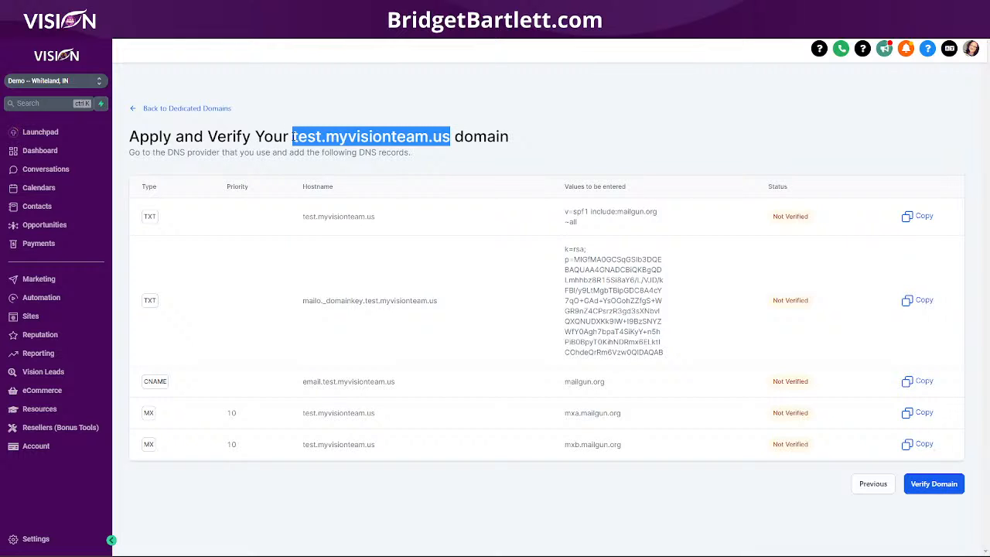
{"action": "left_click", "coordinate": [293, 136]}
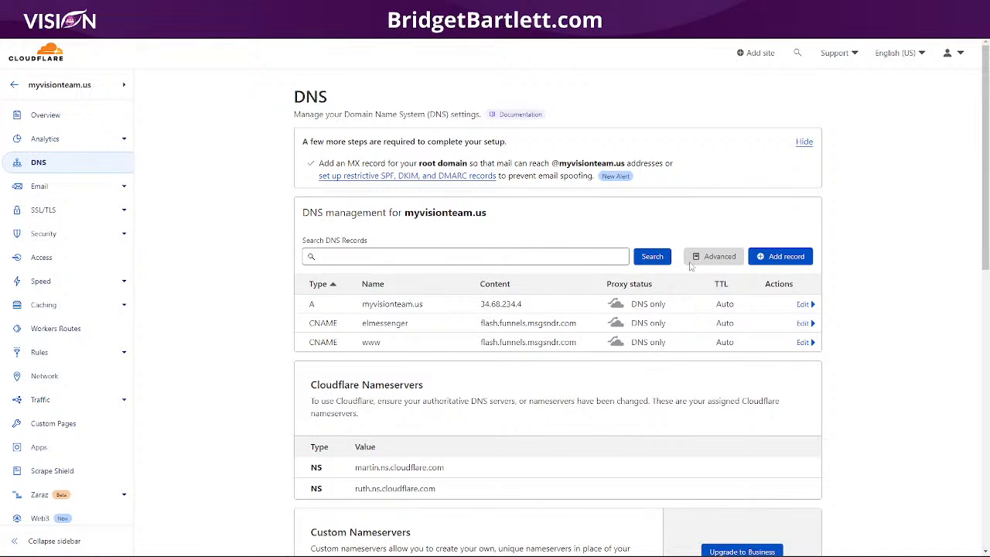
In Cloudflare, start a new DNS record of type TXT for myvisionteam.us
{"action": "left_click", "coordinate": [776, 257]}
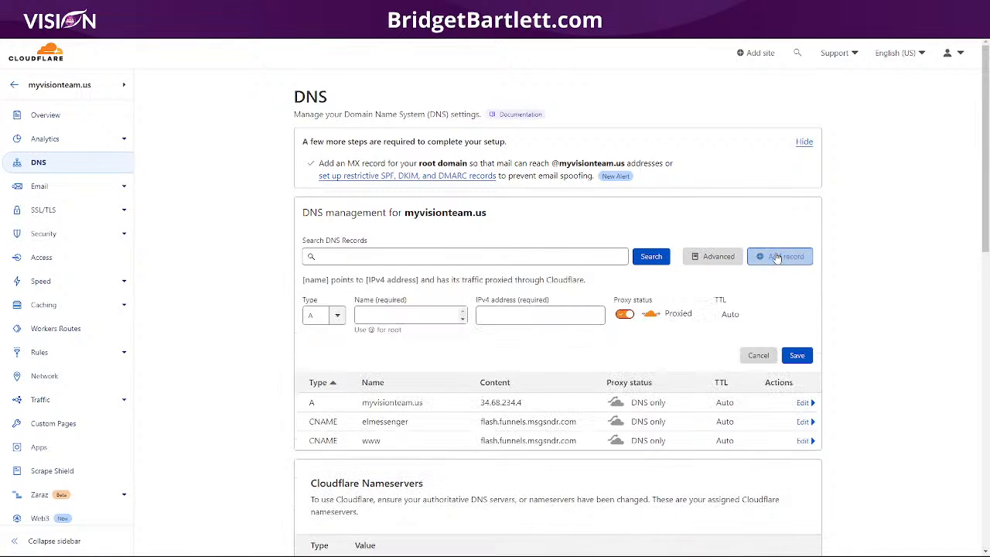
{"action": "left_click", "coordinate": [329, 314]}
{"action": "scroll", "coordinate": [321, 380], "scroll_direction": "down", "scroll_amount": 3}
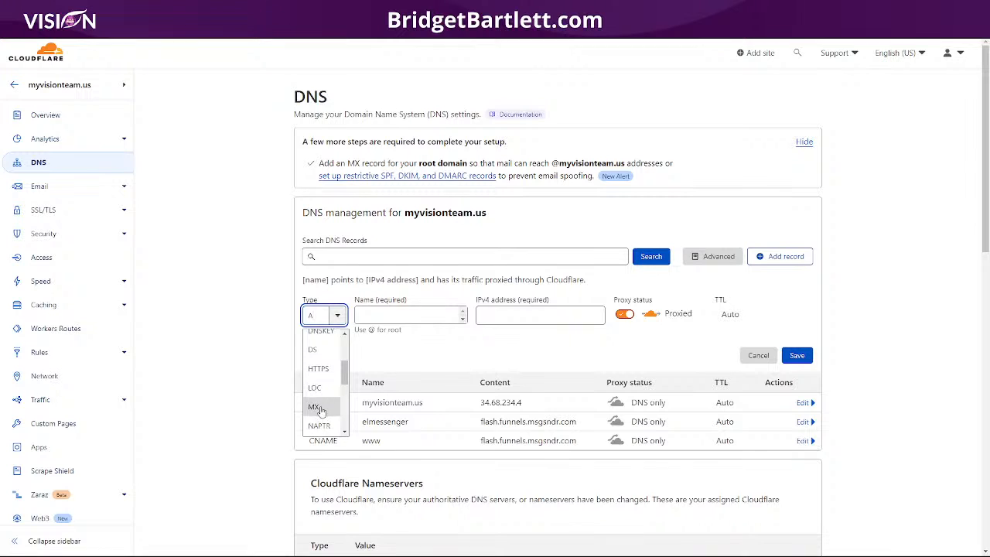
{"action": "scroll", "coordinate": [323, 400], "scroll_direction": "down", "scroll_amount": 2}
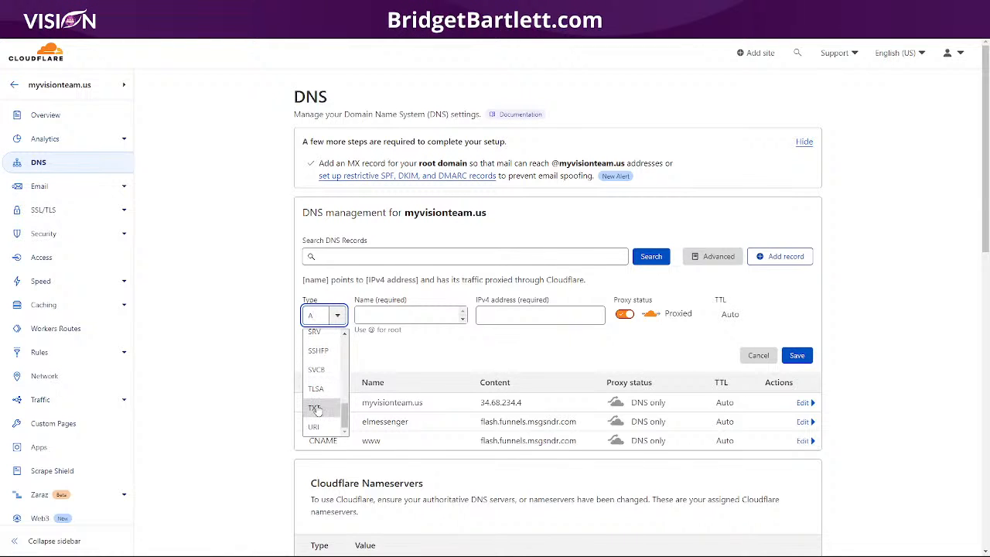
{"action": "left_click", "coordinate": [319, 403]}
Copy the first TXT hostname, test.myvisionteam.us, from the domain verification page into the new Cloudflare record's name
{"action": "key", "text": "ctrl+Tab"}
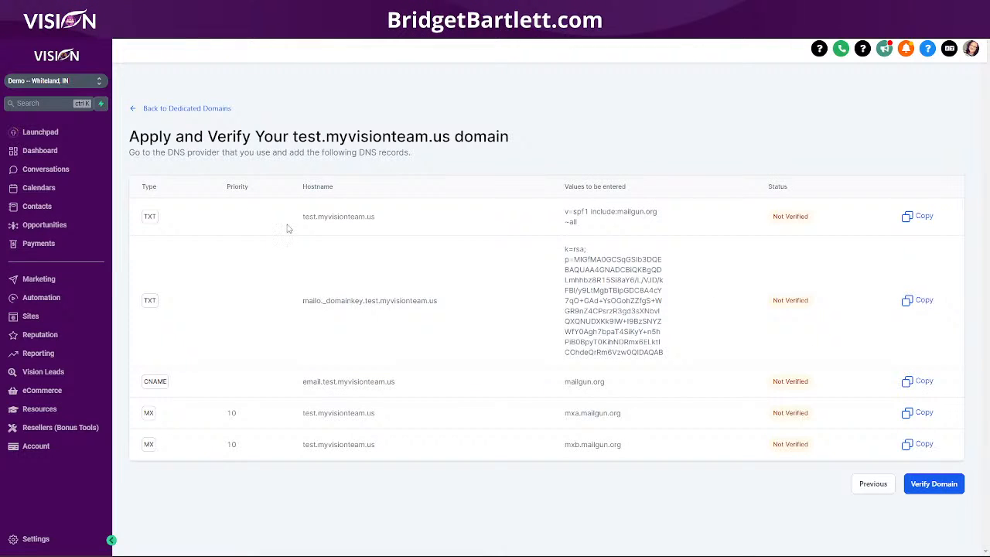
{"action": "left_click_drag", "start_coordinate": [288, 226], "coordinate": [382, 225]}
{"action": "key", "text": "ctrl+c"}
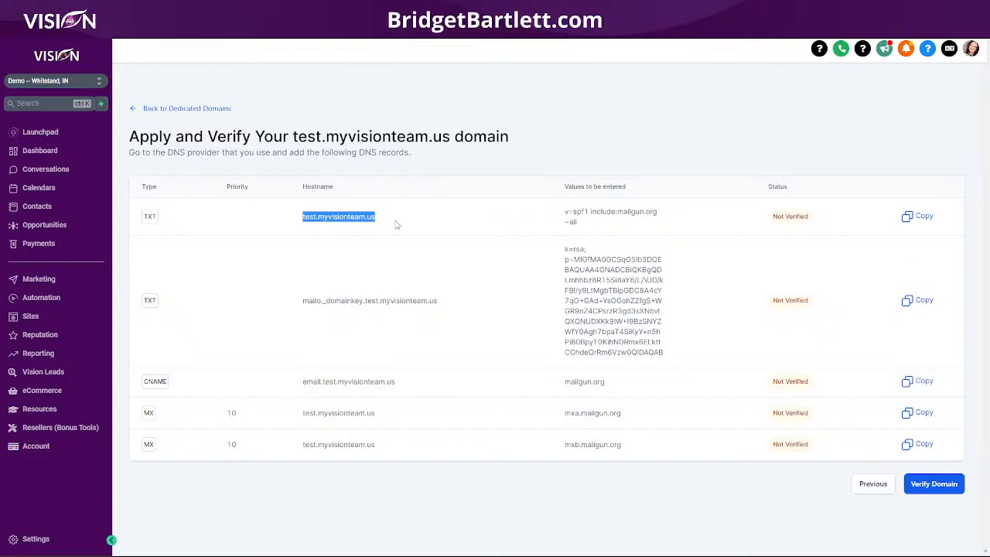
{"action": "key", "text": "ctrl+Tab"}
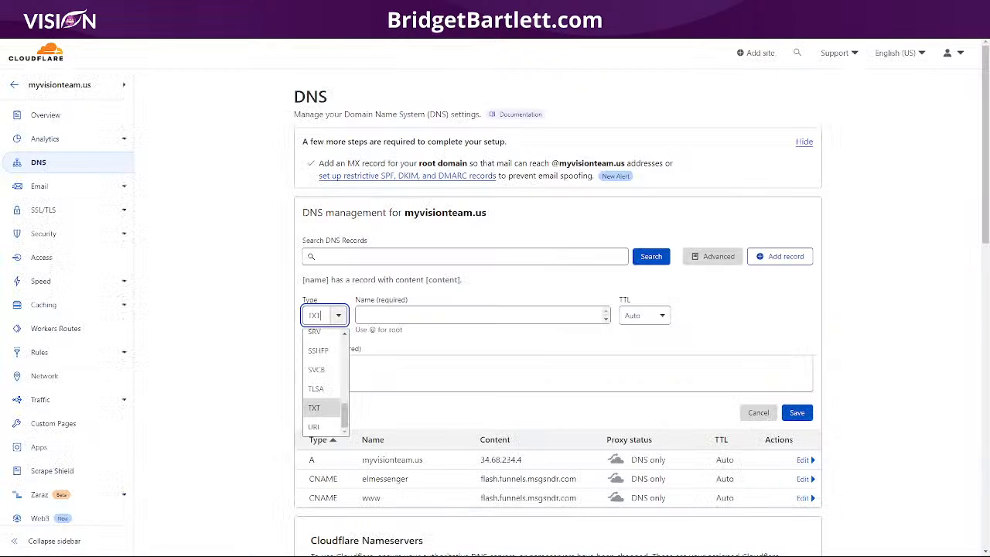
{"action": "left_click", "coordinate": [417, 314]}
{"action": "key", "text": "ctrl+v"}
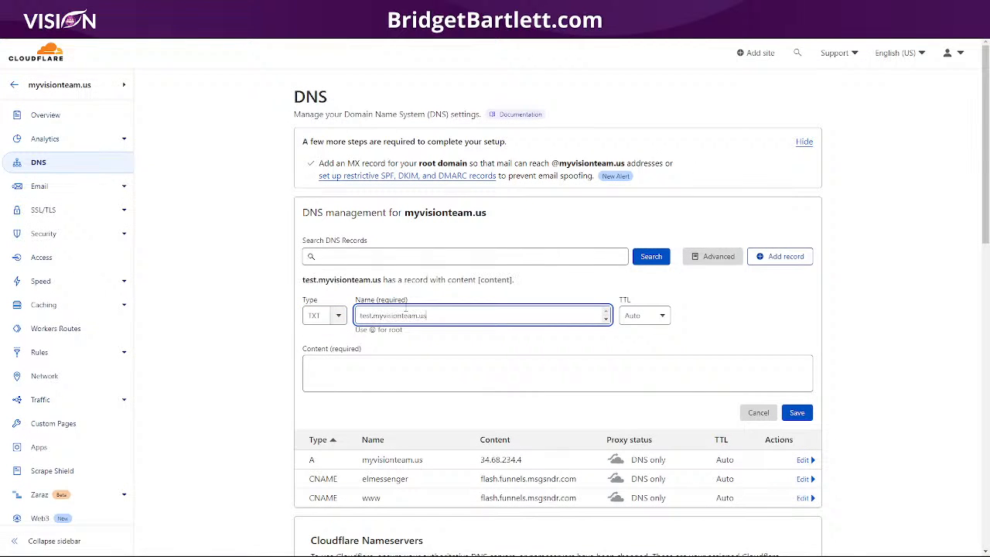
Copy the first TXT value, v=spf1 include:mailgun.org ~all, into the Cloudflare record's content and save the record
{"action": "key", "text": "ctrl+Tab"}
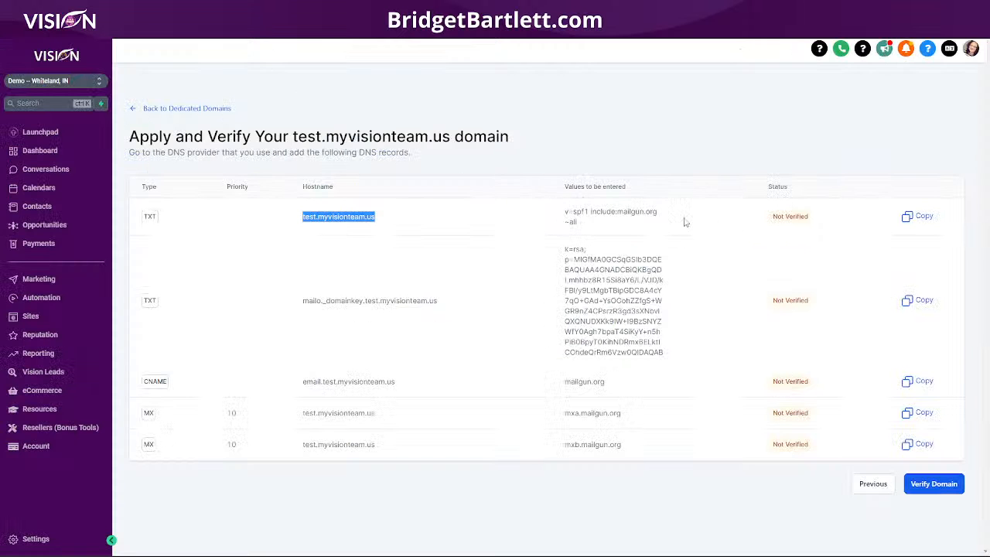
{"action": "left_click", "coordinate": [919, 216]}
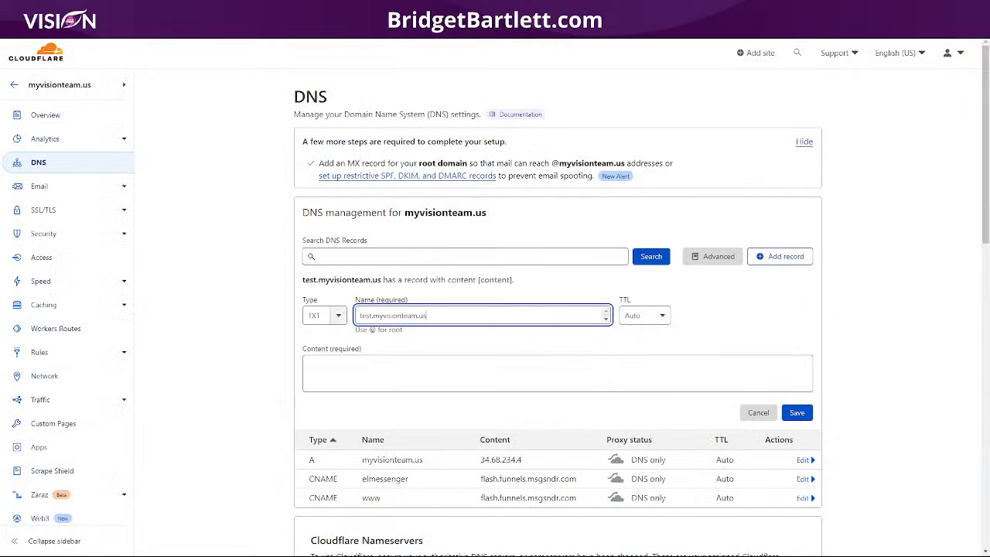
{"action": "key", "text": "ctrl+Tab"}
{"action": "left_click", "coordinate": [435, 364]}
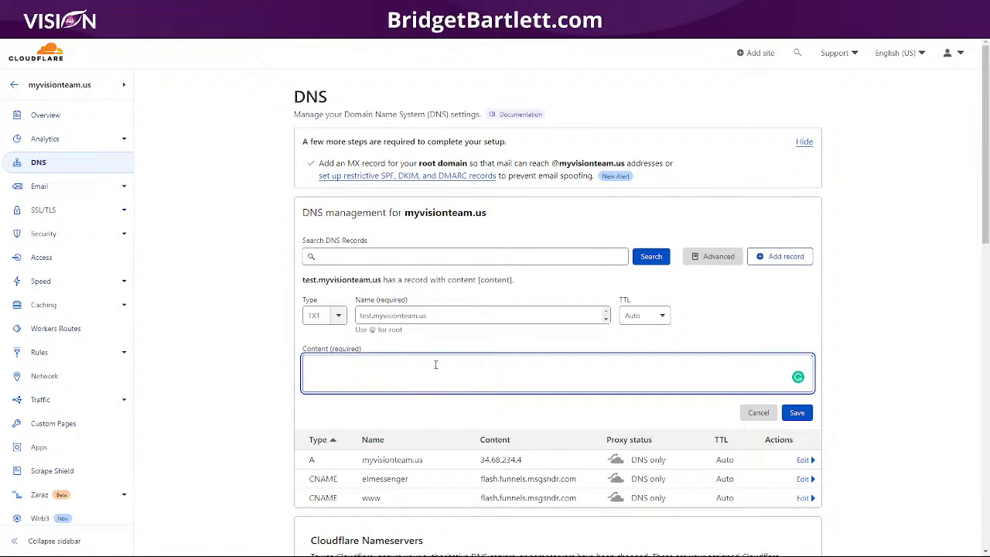
{"action": "key", "text": "ctrl+v"}
{"action": "left_click", "coordinate": [804, 413]}
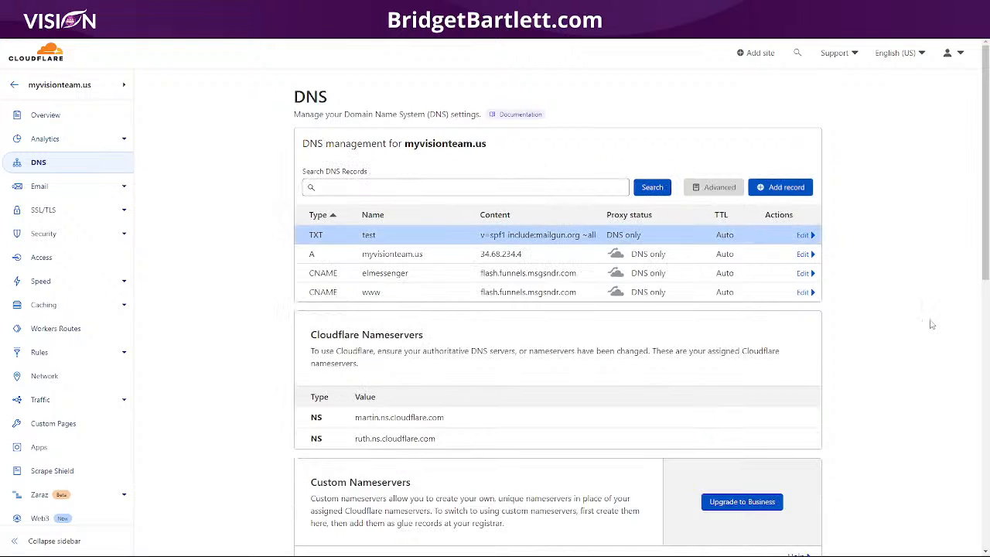
Copy the second TXT hostname, mailo._domainkey.test.myvisionteam.us, from the domain verification page into the name of a new Cloudflare TXT record
{"action": "key", "text": "ctrl+Tab"}
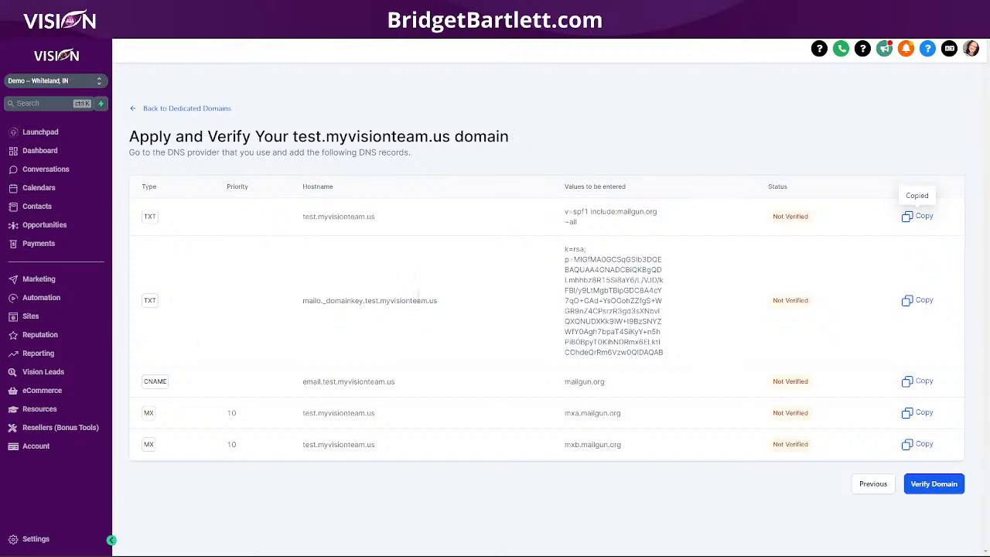
{"action": "left_click_drag", "start_coordinate": [474, 310], "coordinate": [293, 299]}
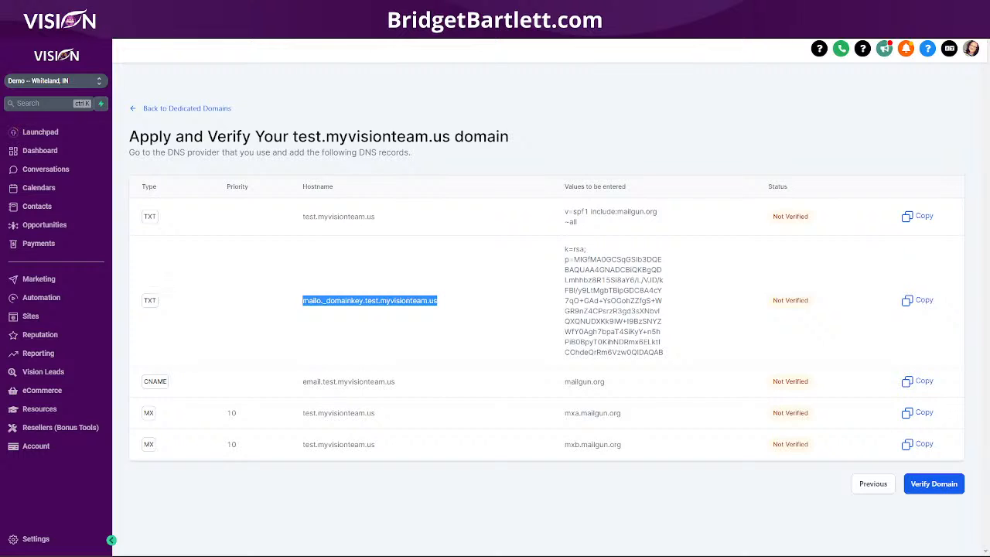
{"action": "key", "text": "ctrl+Tab"}
{"action": "left_click", "coordinate": [783, 187]}
{"action": "left_click", "coordinate": [333, 245]}
{"action": "scroll", "coordinate": [324, 325], "scroll_direction": "down", "scroll_amount": 5}
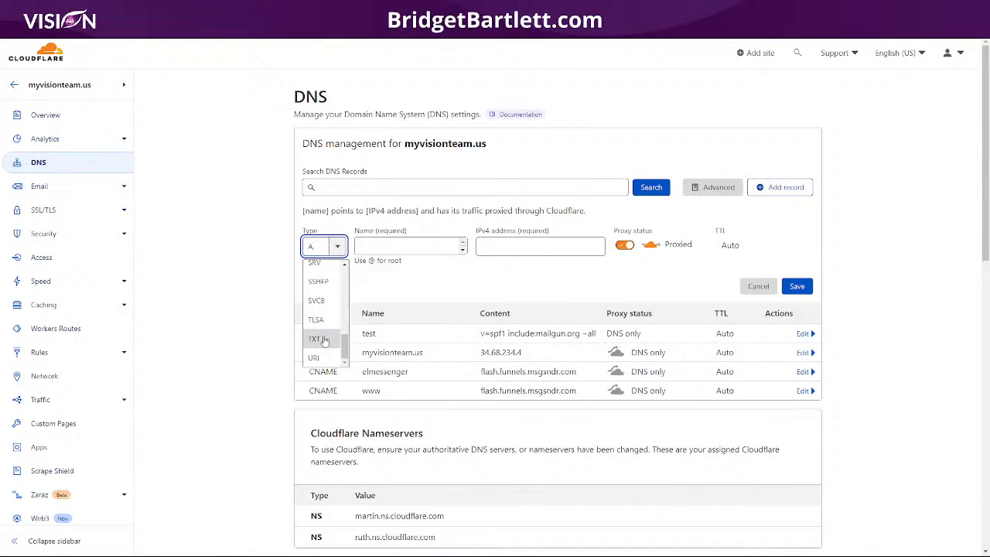
{"action": "left_click", "coordinate": [323, 340]}
{"action": "left_click", "coordinate": [401, 246]}
{"action": "key", "text": "ctrl+v"}
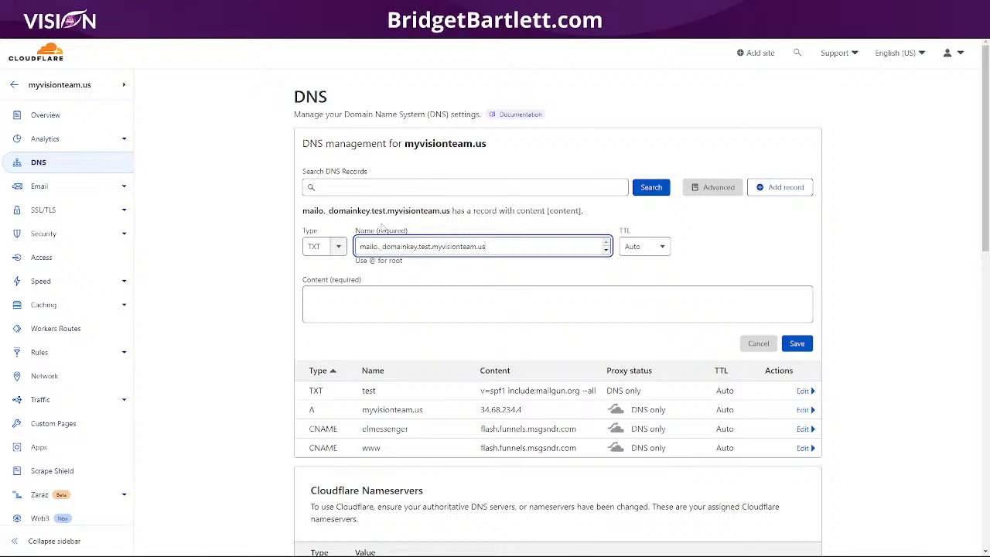
Copy the second TXT record's k=rsa key value from the verification page into the Cloudflare record's content and save the record
{"action": "key", "text": "alt+Tab"}
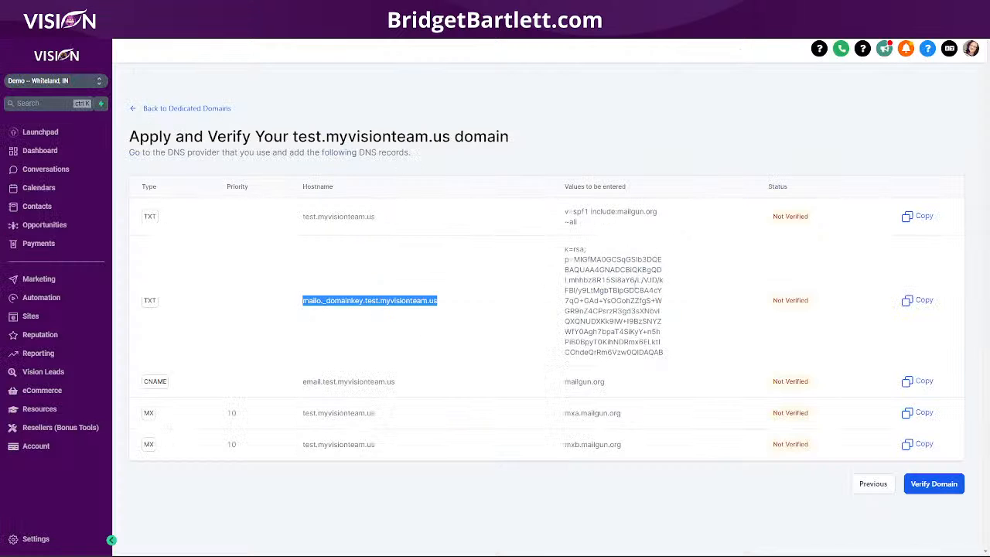
{"action": "left_click", "coordinate": [904, 303]}
{"action": "left_click_drag", "start_coordinate": [564, 249], "coordinate": [675, 361]}
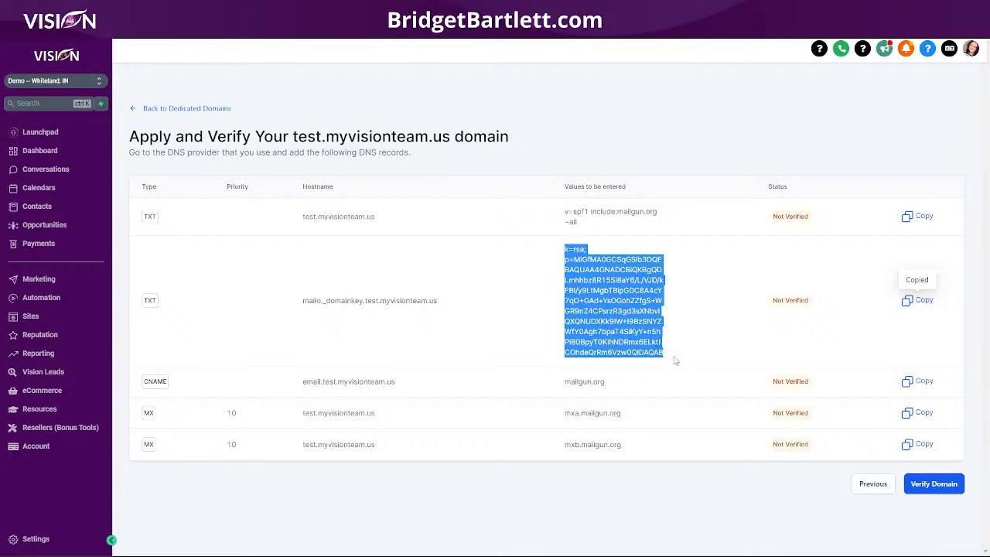
{"action": "key", "text": "alt+Tab"}
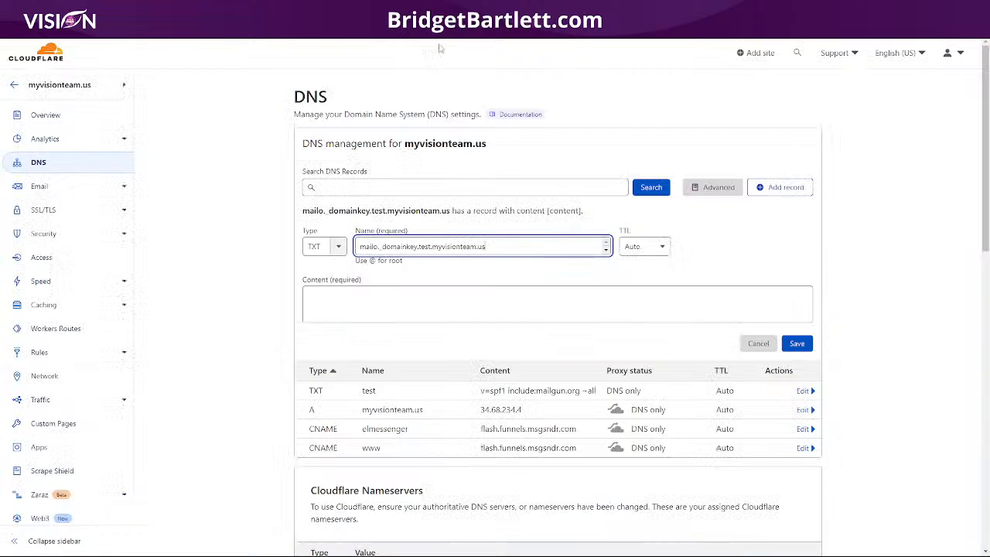
{"action": "left_click", "coordinate": [384, 293]}
{"action": "key", "text": "ctrl+v"}
{"action": "left_click", "coordinate": [797, 368]}
Copy the CNAME hostname, email.test.myvisionteam.us, from the verification page into the name of a new Cloudflare CNAME record
{"action": "key", "text": "alt+Tab"}
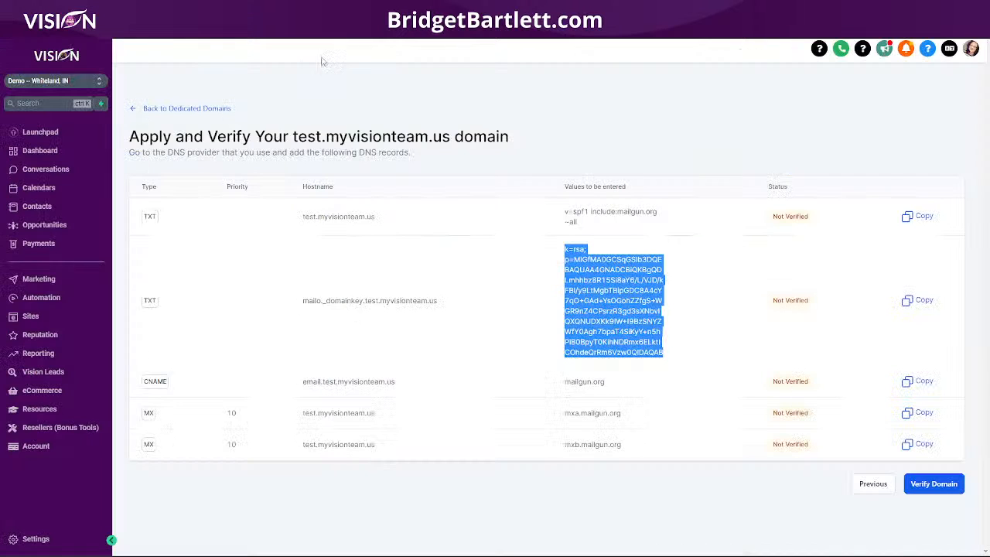
{"action": "left_click_drag", "start_coordinate": [418, 384], "coordinate": [304, 394]}
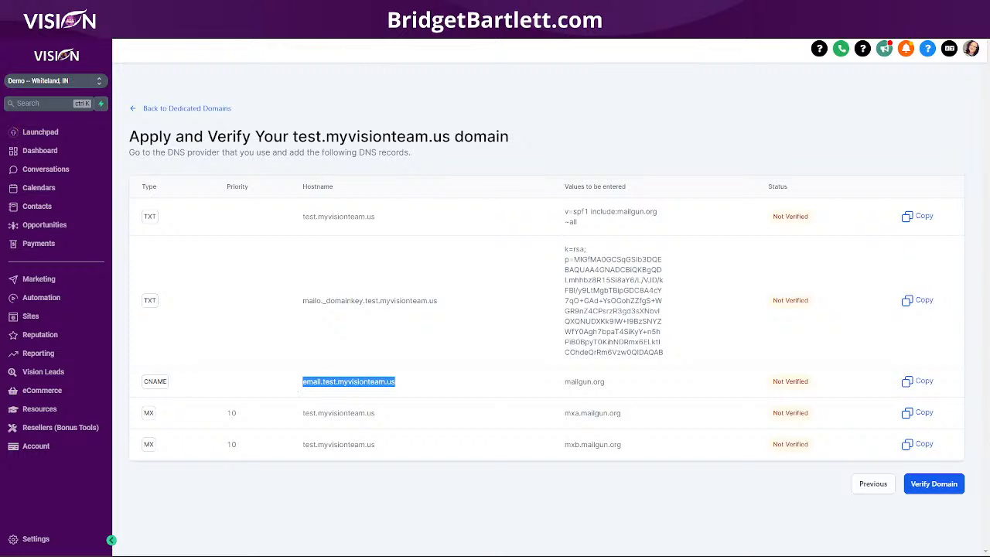
{"action": "key", "text": "alt+Tab"}
{"action": "left_click", "coordinate": [779, 187]}
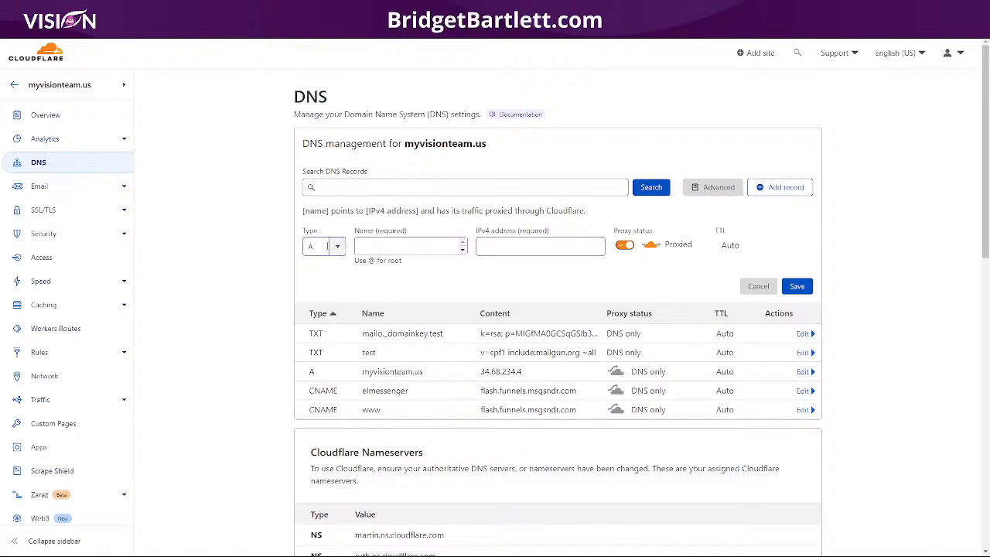
{"action": "left_click", "coordinate": [325, 246]}
{"action": "left_click", "coordinate": [319, 345]}
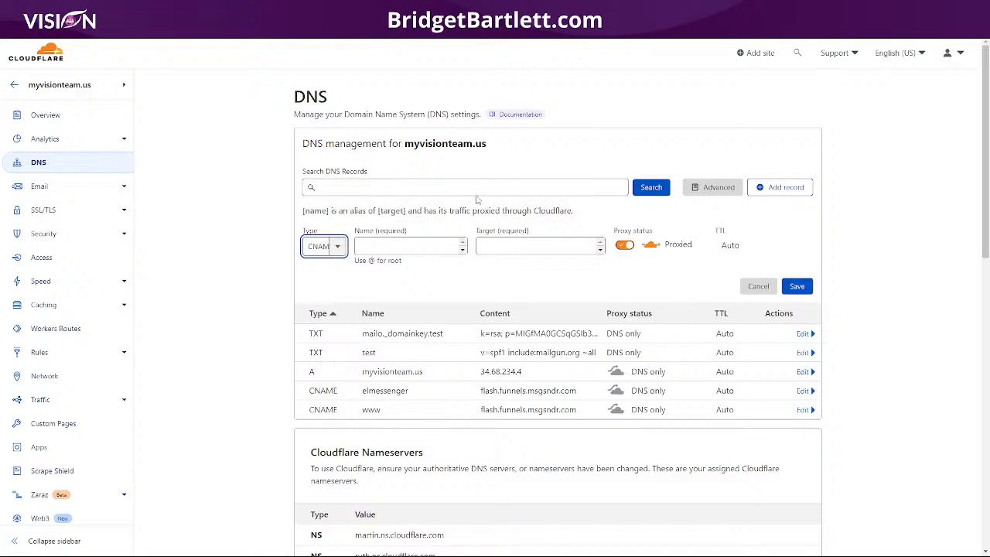
{"action": "left_click", "coordinate": [412, 246]}
{"action": "key", "text": "ctrl+v"}
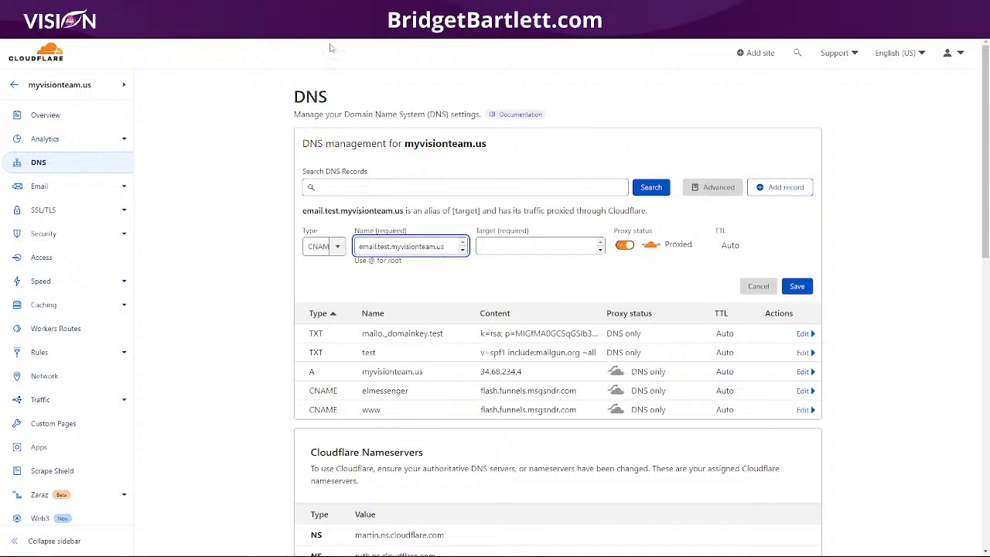
Copy mailgun.org into the CNAME record's target, set its proxy status to DNS only, and save the record
{"action": "key", "text": "alt+Tab"}
{"action": "left_click_drag", "start_coordinate": [622, 386], "coordinate": [549, 384]}
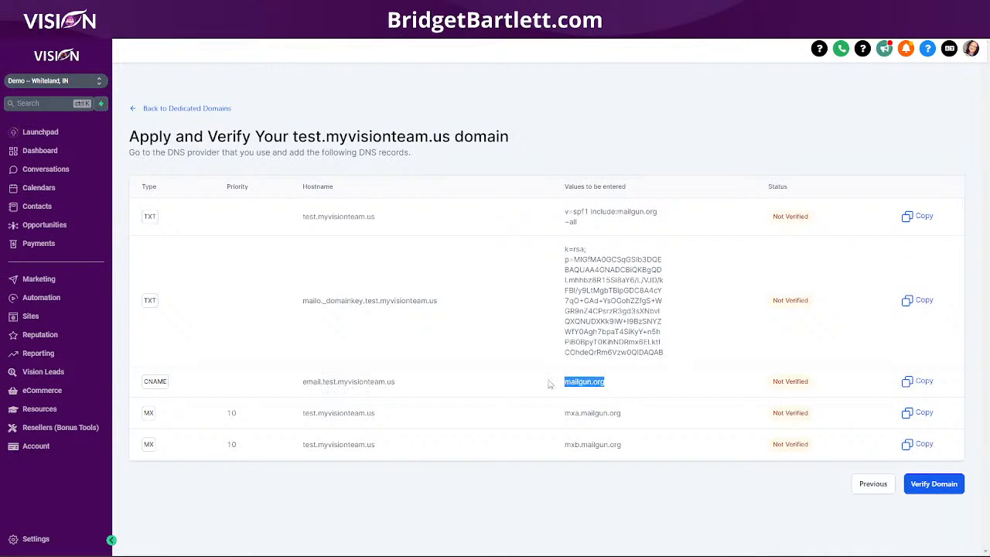
{"action": "key", "text": "alt+Tab"}
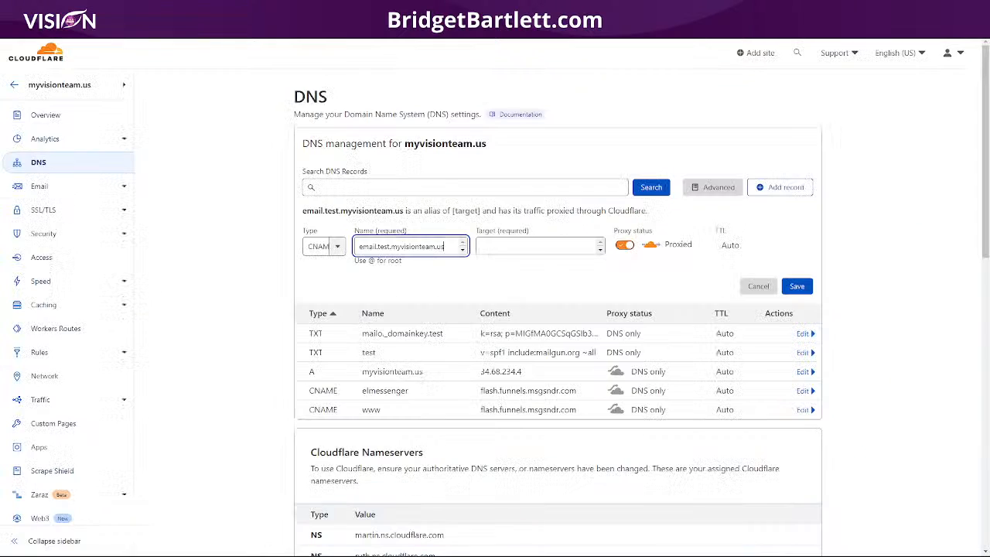
{"action": "left_click", "coordinate": [533, 246]}
{"action": "key", "text": "ctrl+v"}
{"action": "left_click", "coordinate": [624, 245]}
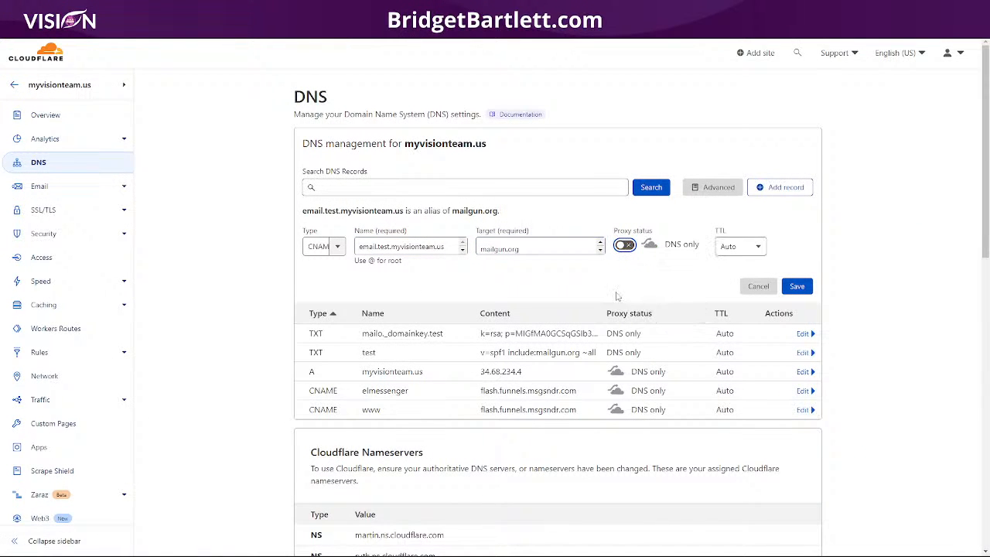
{"action": "left_click", "coordinate": [797, 286]}
Copy the first MX hostname, test.myvisionteam.us, from the verification page into the name of a new Cloudflare MX record
{"action": "key", "text": "alt+Tab"}
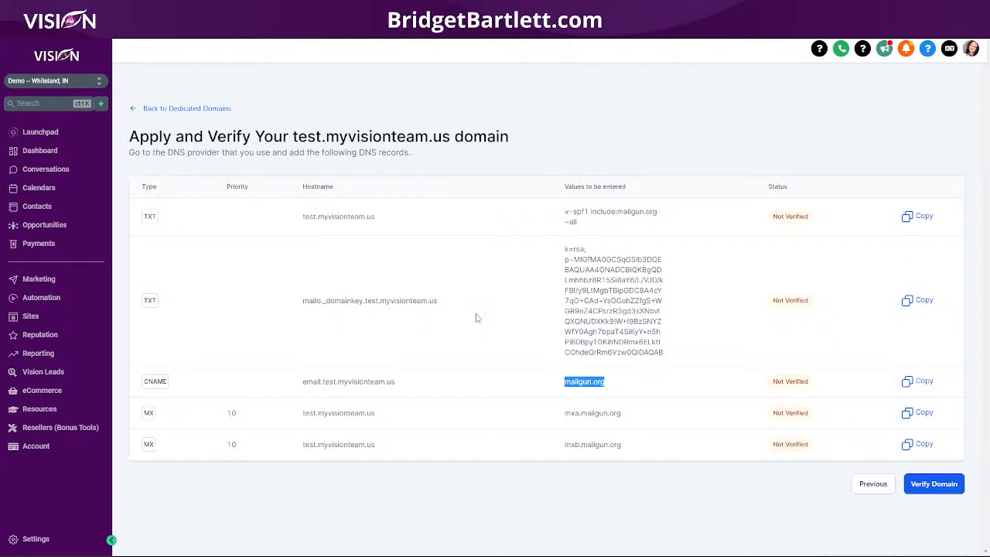
{"action": "left_click_drag", "start_coordinate": [395, 418], "coordinate": [301, 418]}
{"action": "key", "text": "ctrl+c"}
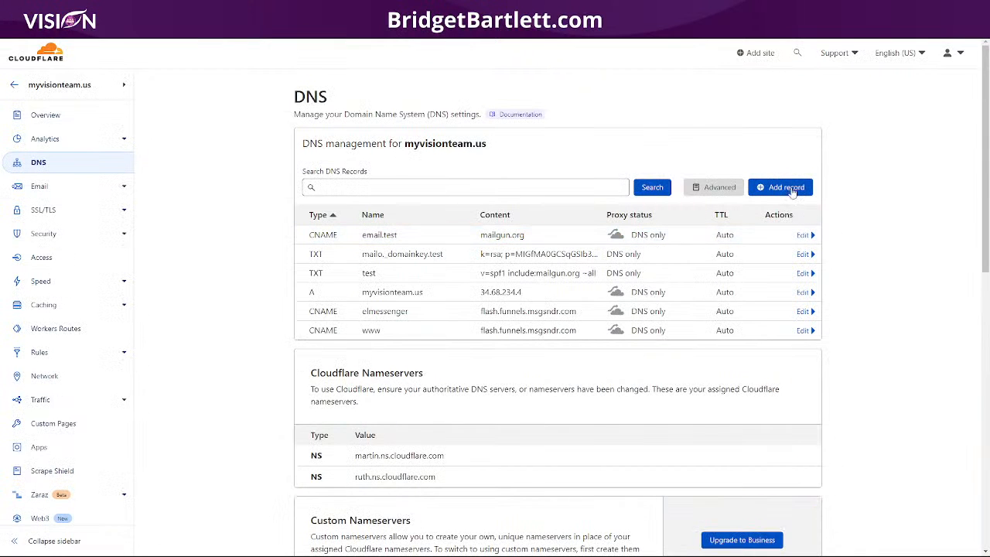
{"action": "left_click", "coordinate": [786, 187]}
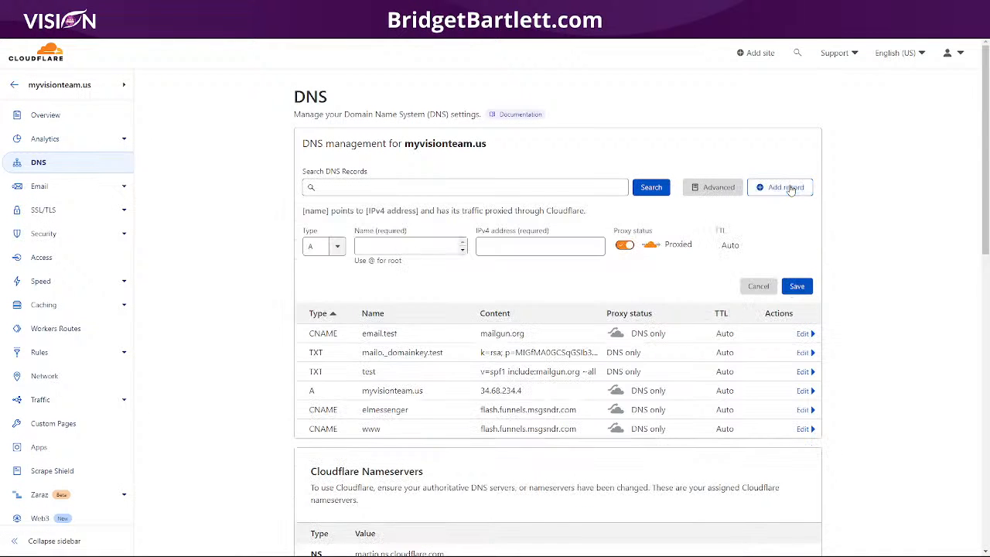
{"action": "left_click", "coordinate": [322, 242]}
{"action": "scroll", "coordinate": [321, 332], "scroll_direction": "down", "scroll_amount": 3}
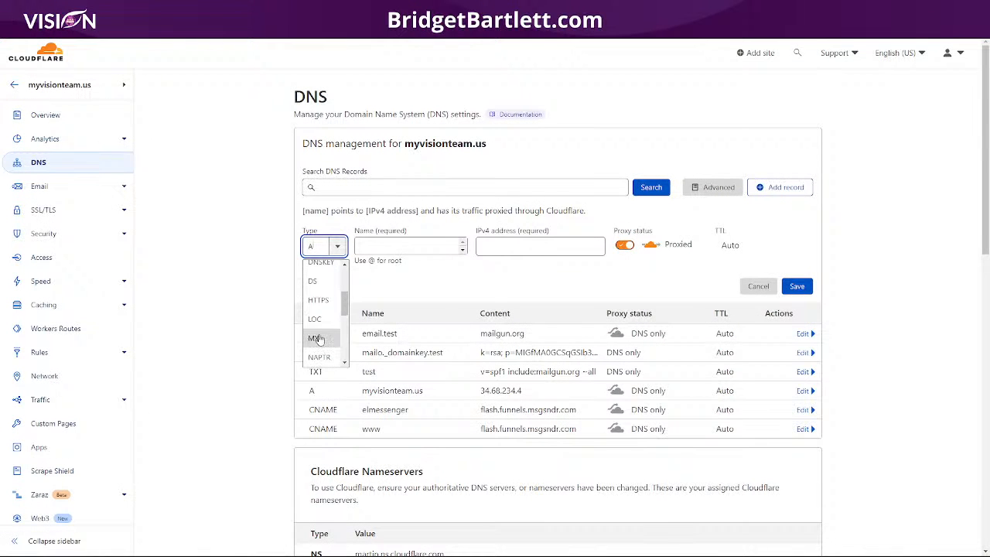
{"action": "left_click", "coordinate": [317, 339]}
{"action": "left_click", "coordinate": [417, 246]}
{"action": "key", "text": "ctrl+v"}
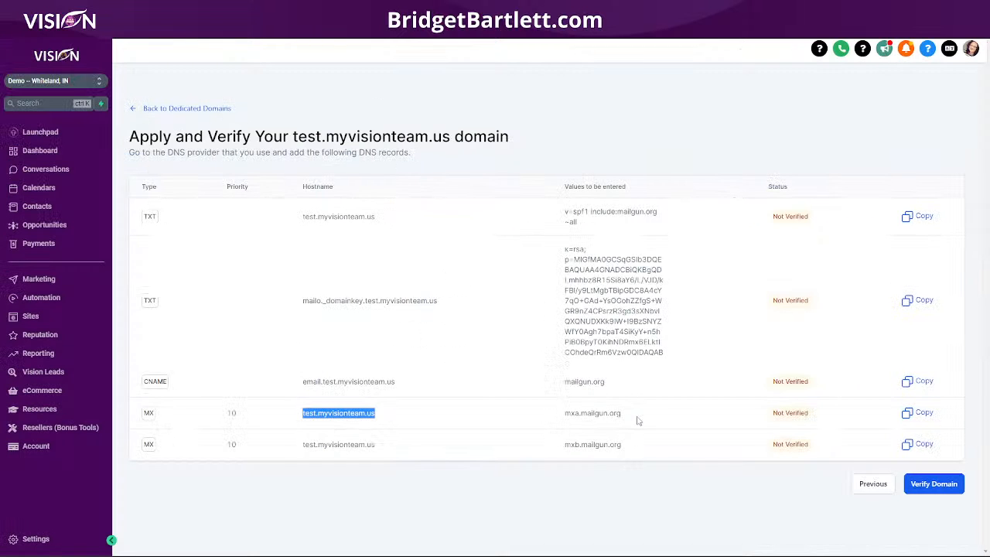
Copy mxa.mailgun.org into the MX record's mail server, set the priority to 10, and save the record
{"action": "left_click_drag", "start_coordinate": [639, 417], "coordinate": [565, 424]}
{"action": "key", "text": "ctrl+c"}
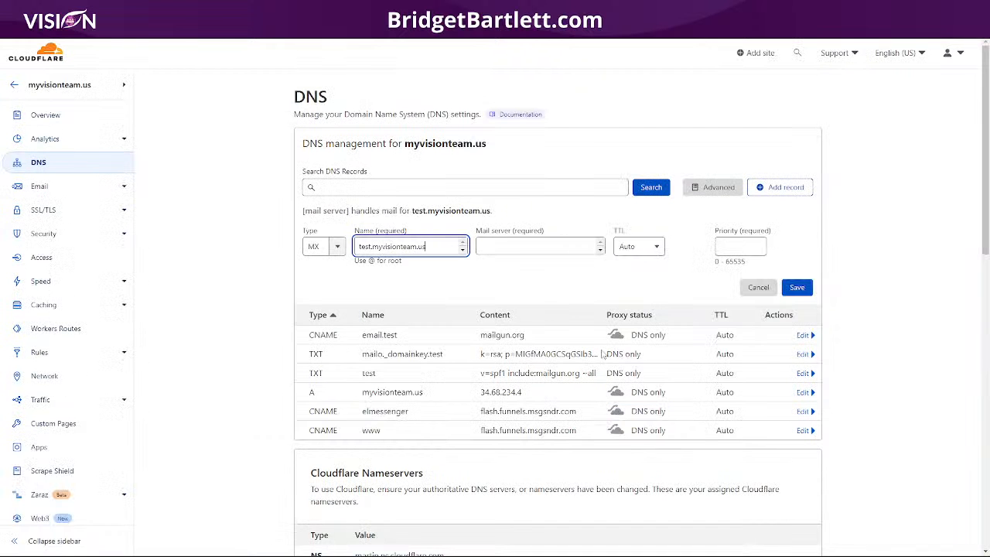
{"action": "left_click", "coordinate": [526, 245]}
{"action": "key", "text": "ctrl+v"}
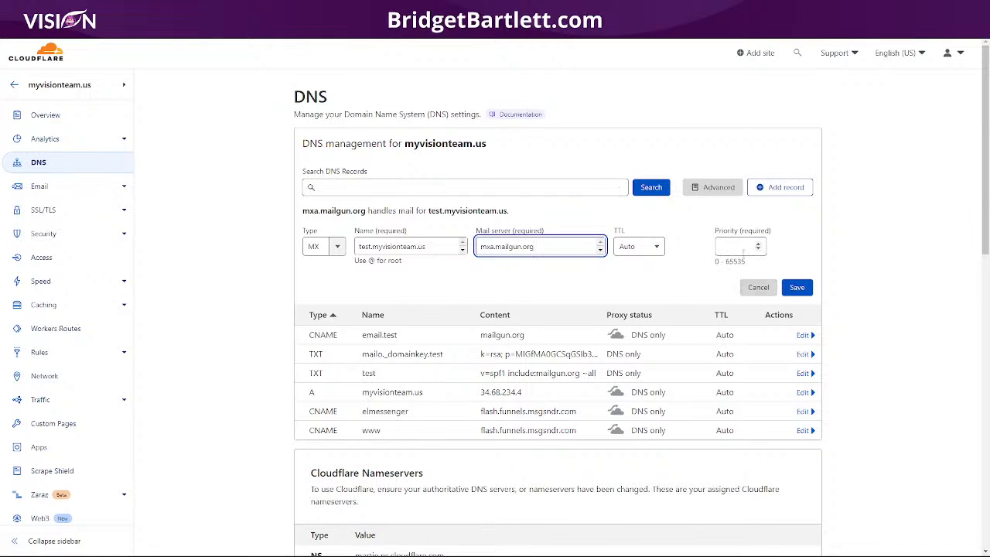
{"action": "left_click", "coordinate": [738, 245]}
{"action": "type", "text": "10"}
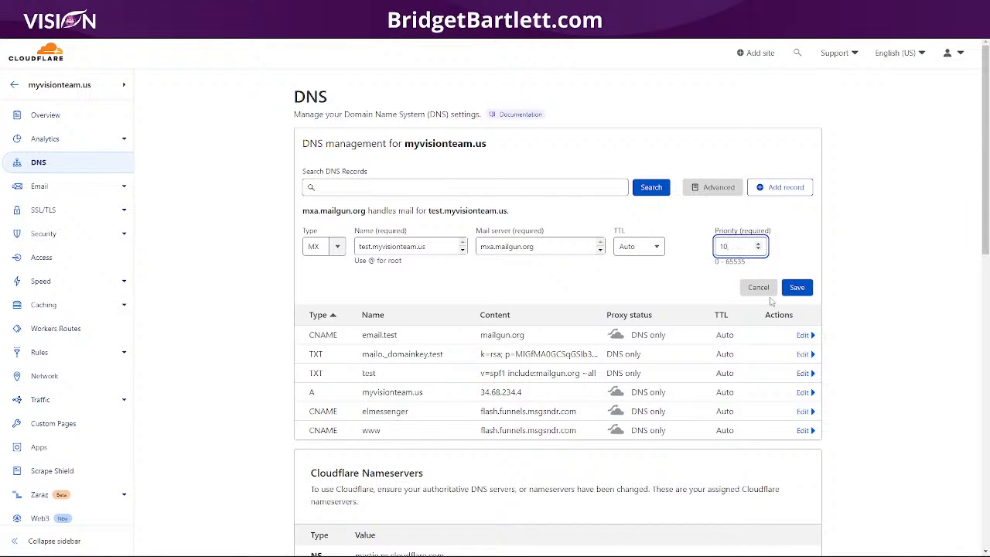
{"action": "left_click", "coordinate": [797, 287]}
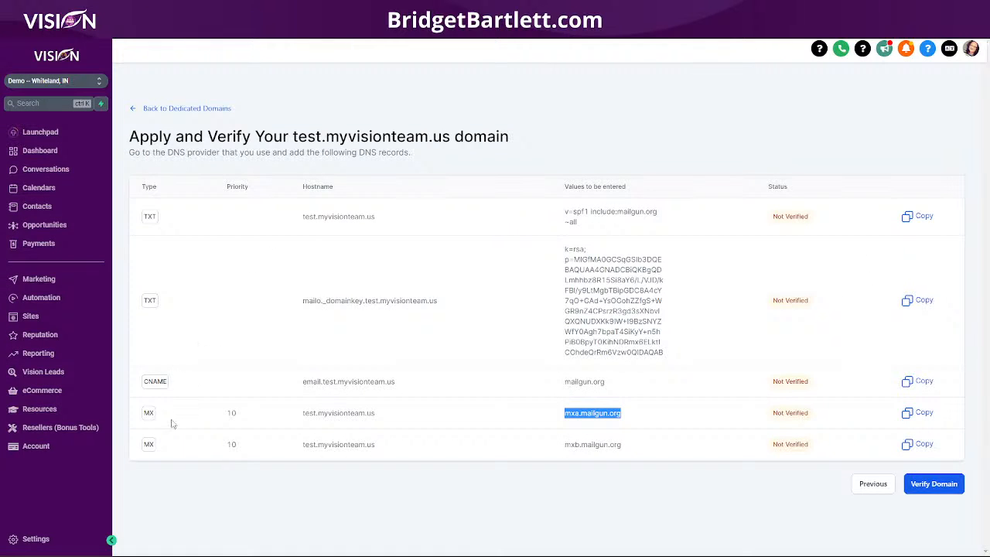
Copy the second MX hostname, test.myvisionteam.us, from the verification page into the name of another new Cloudflare MX record
{"action": "left_click_drag", "start_coordinate": [390, 455], "coordinate": [294, 458]}
{"action": "key", "text": "ctrl+c"}
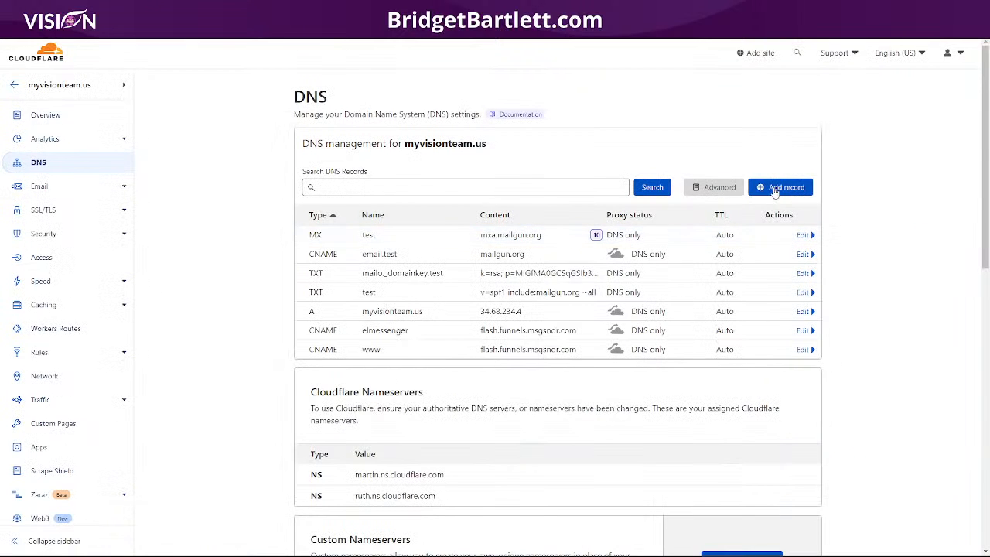
{"action": "left_click", "coordinate": [775, 191]}
{"action": "left_click", "coordinate": [317, 246]}
{"action": "scroll", "coordinate": [317, 309], "scroll_direction": "down", "scroll_amount": 3}
{"action": "left_click", "coordinate": [315, 341]}
{"action": "left_click", "coordinate": [403, 246]}
{"action": "key", "text": "ctrl+v"}
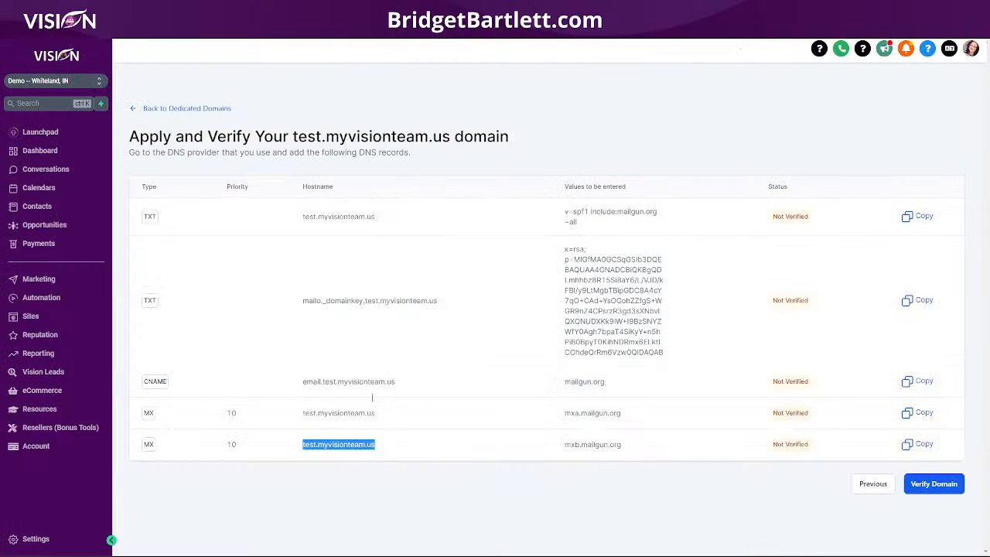
Copy mxb.mailgun.org into the second MX record's mail server, set the priority to 10, and save the record
{"action": "left_click_drag", "start_coordinate": [642, 447], "coordinate": [554, 459]}
{"action": "key", "text": "ctrl+c"}
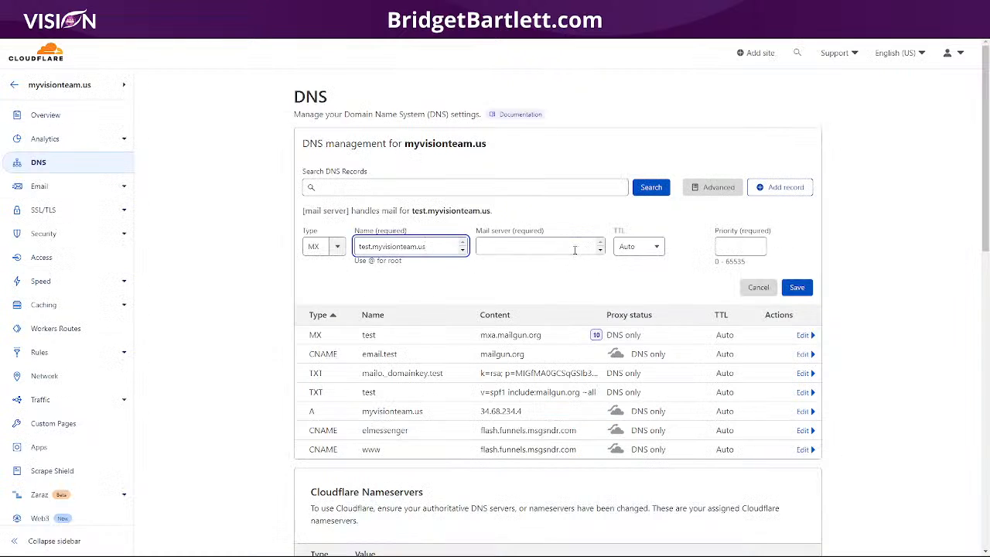
{"action": "left_click", "coordinate": [578, 249]}
{"action": "key", "text": "ctrl+v"}
{"action": "left_click", "coordinate": [749, 242]}
{"action": "type", "text": "10"}
{"action": "left_click", "coordinate": [796, 287]}
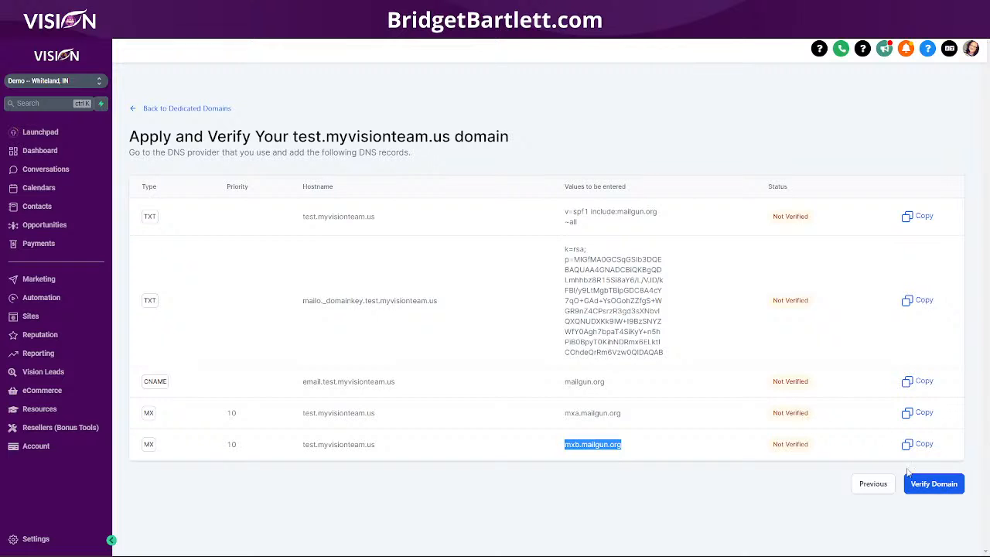
Run the domain verification for test.myvisionteam.us and repeat it on the verification page
{"action": "left_click", "coordinate": [922, 490]}
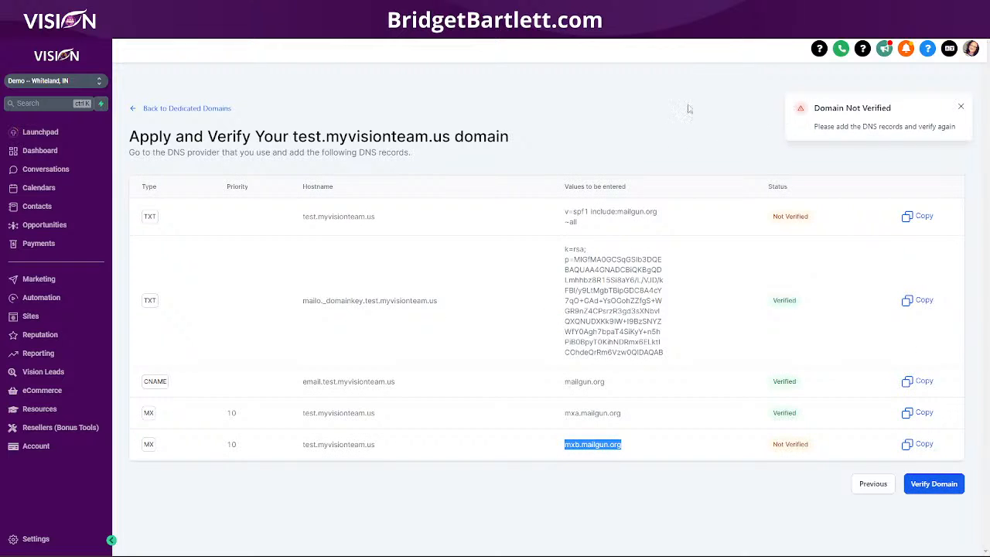
{"action": "left_click", "coordinate": [939, 492]}
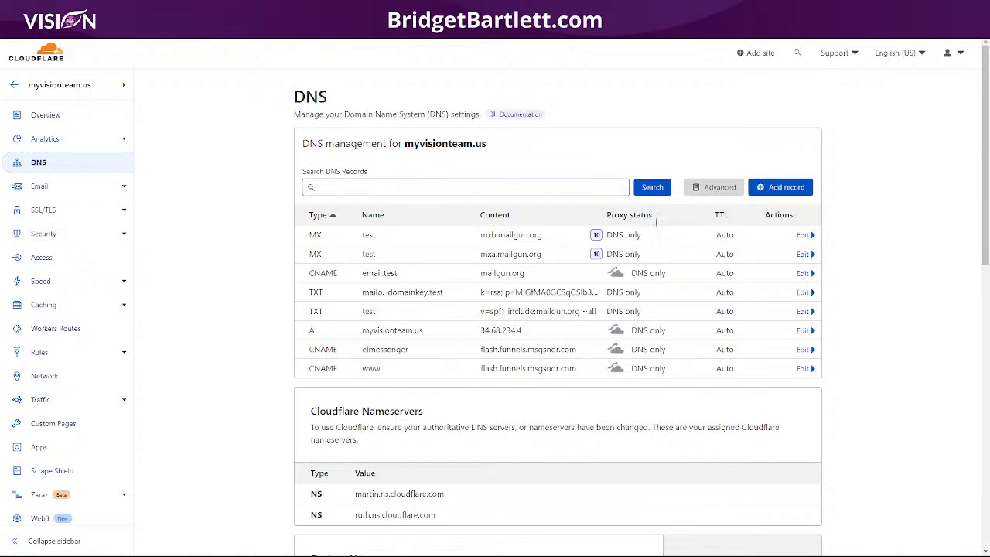
{"action": "left_click", "coordinate": [86, 191]}
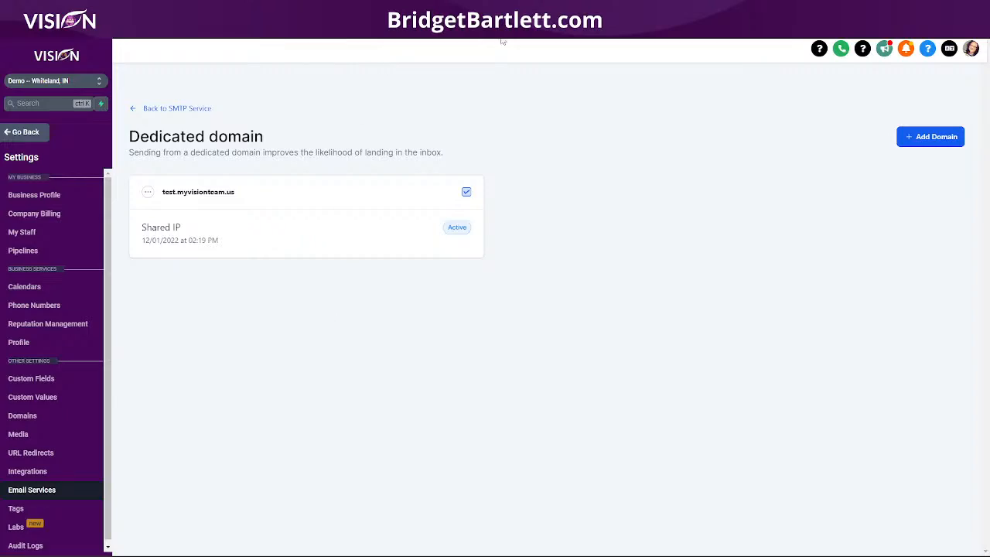
In a new browser tab, go to the training course library and open the Masterclass + Onboarding course
{"action": "key", "text": "ctrl+t"}
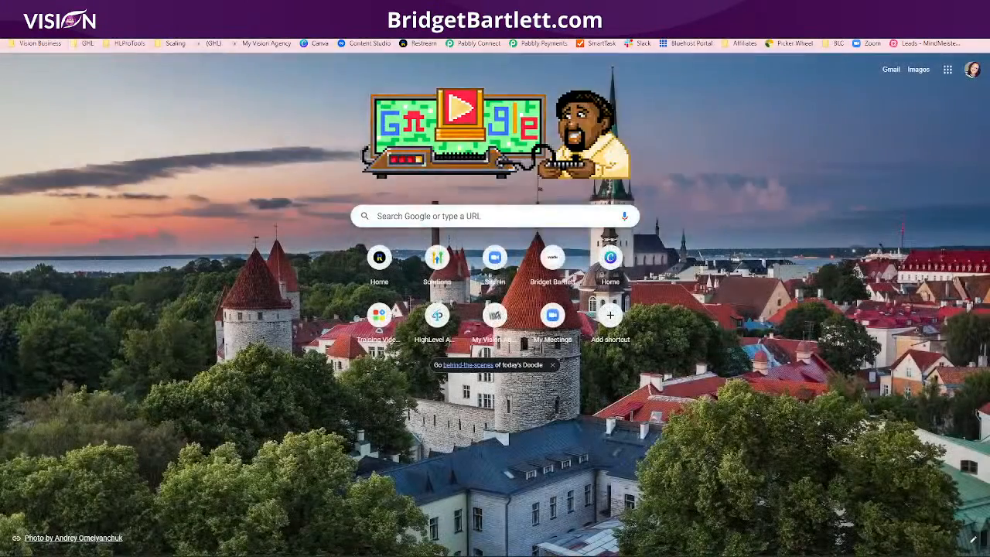
{"action": "type", "text": "trai"}
{"action": "key", "text": "Return"}
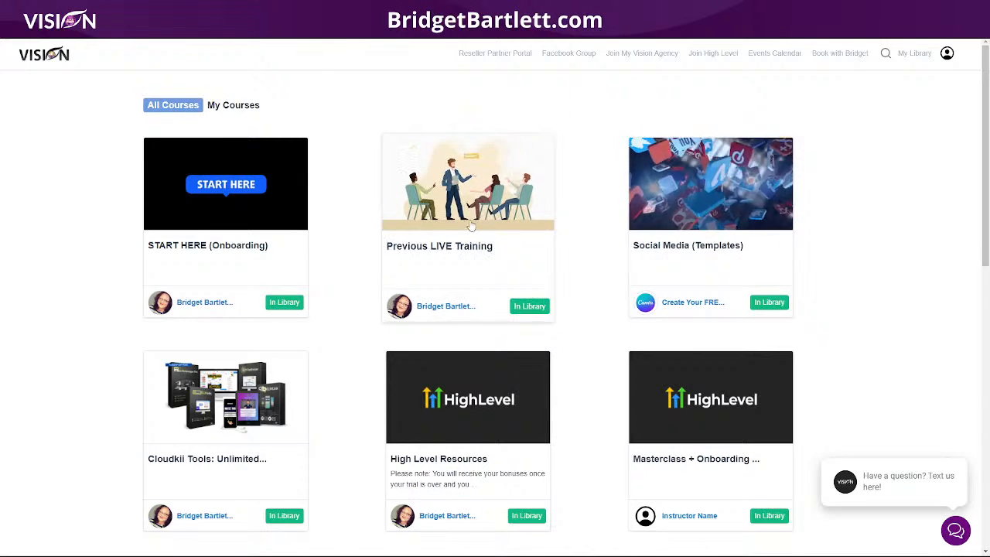
{"action": "scroll", "coordinate": [866, 296], "scroll_direction": "down", "scroll_amount": 3}
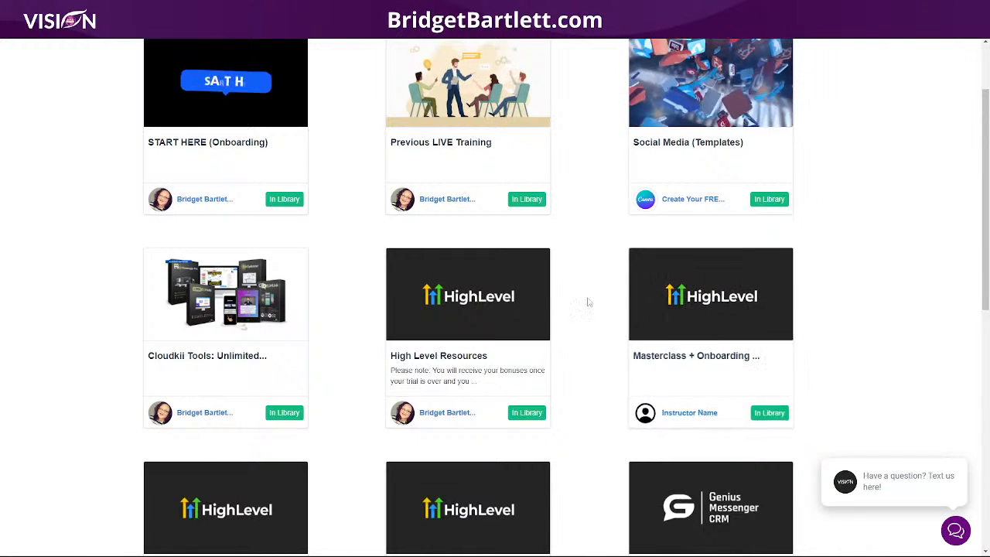
{"action": "left_click", "coordinate": [697, 313]}
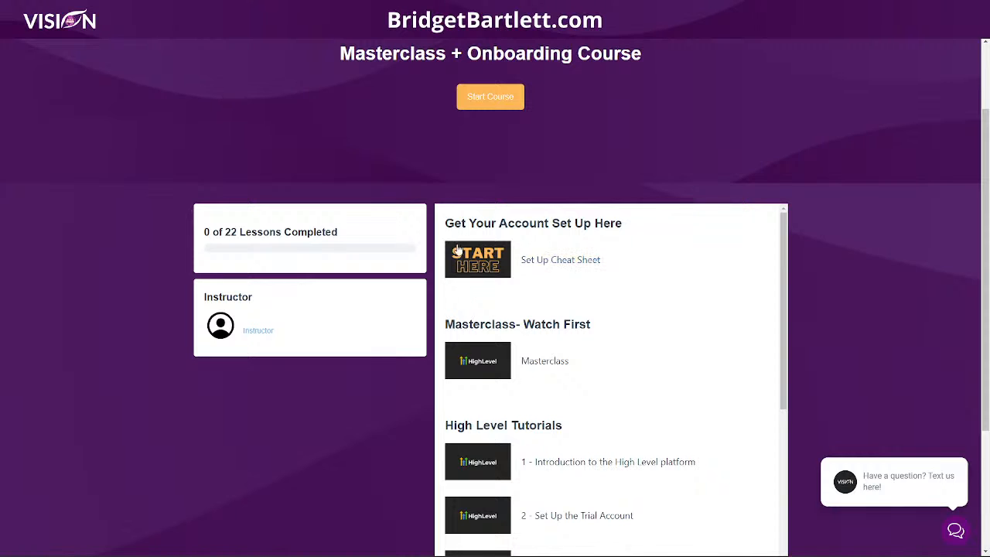
Open the Set Up Cheat Sheet lesson and review its agency account, subaccount, DNS, email and phone setup steps through to the support resources
{"action": "left_click", "coordinate": [551, 265]}
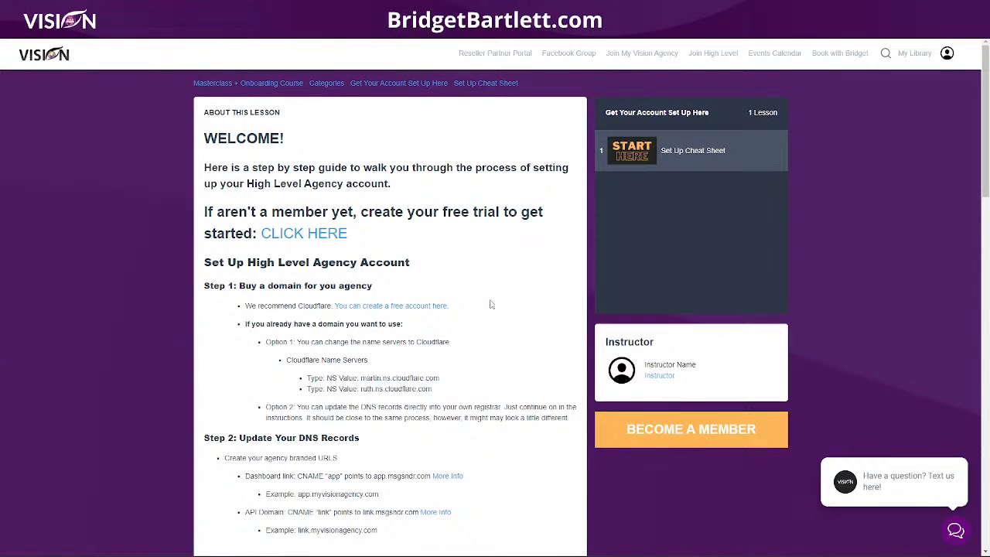
{"action": "scroll", "coordinate": [490, 305], "scroll_direction": "down", "scroll_amount": 5}
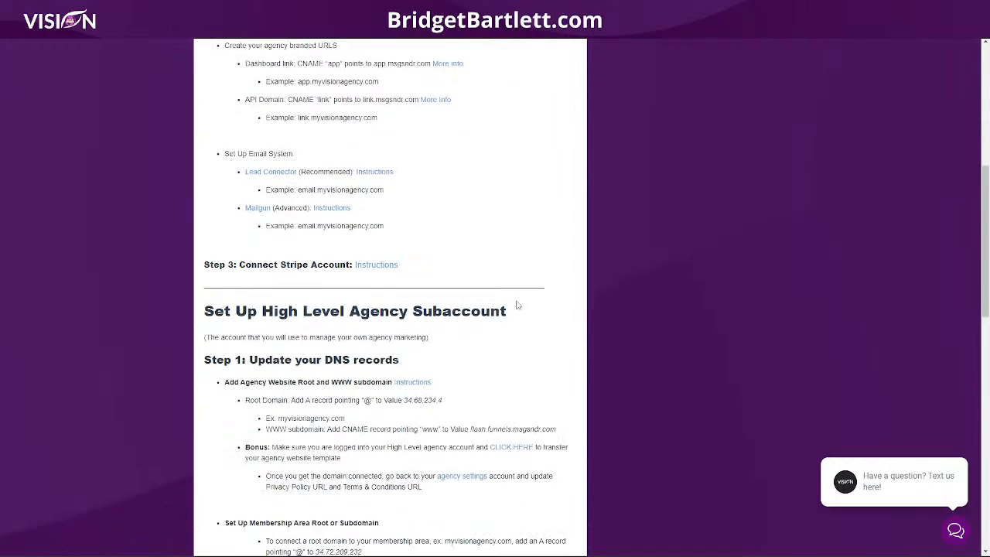
{"action": "scroll", "coordinate": [516, 304], "scroll_direction": "down", "scroll_amount": 1}
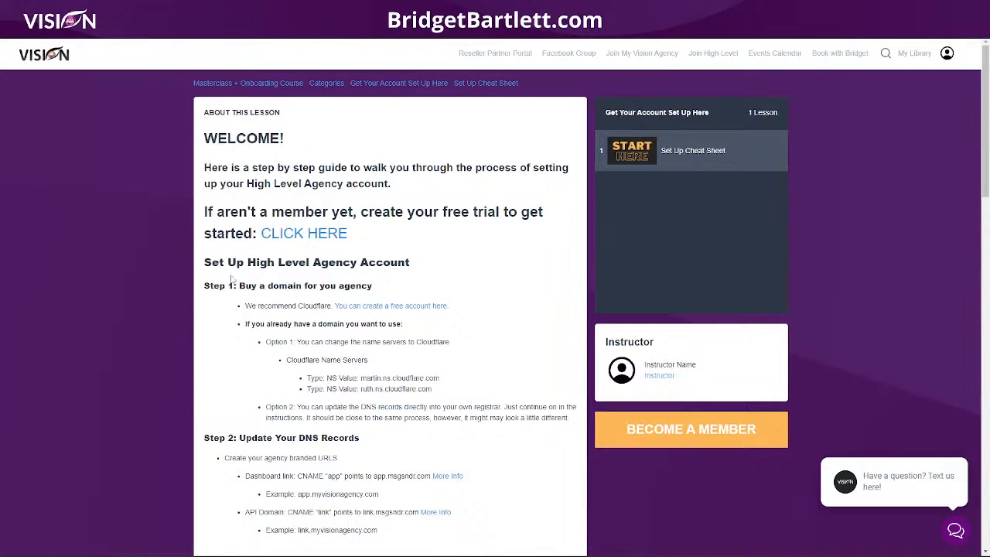
{"action": "scroll", "coordinate": [206, 332], "scroll_direction": "down", "scroll_amount": 2}
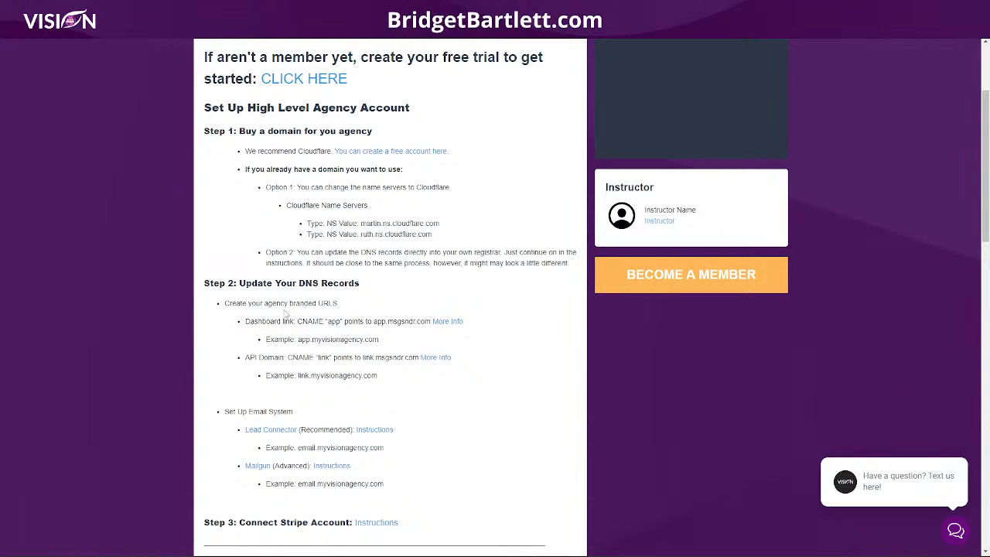
{"action": "scroll", "coordinate": [510, 387], "scroll_direction": "down", "scroll_amount": 2}
{"action": "scroll", "coordinate": [521, 374], "scroll_direction": "down", "scroll_amount": 3}
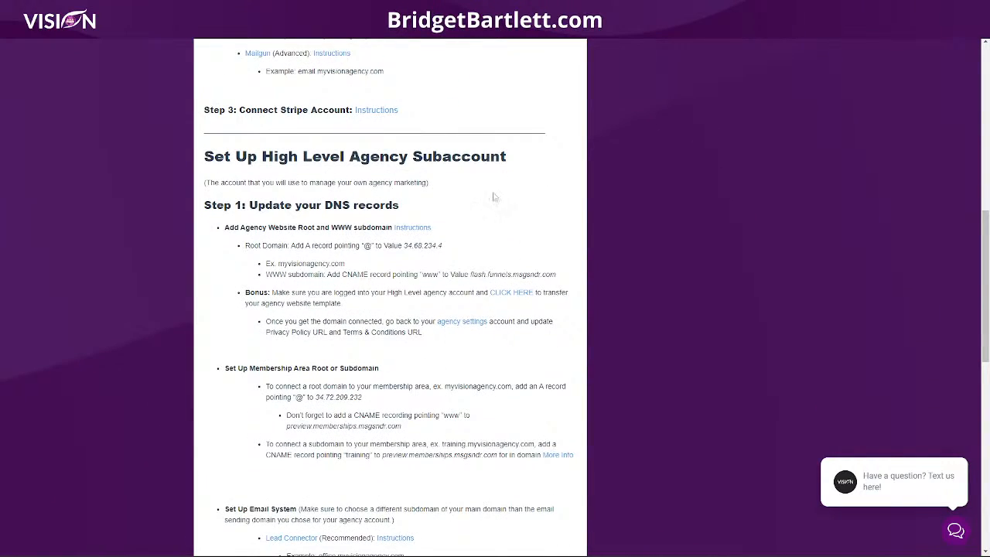
{"action": "scroll", "coordinate": [503, 405], "scroll_direction": "down", "scroll_amount": 5}
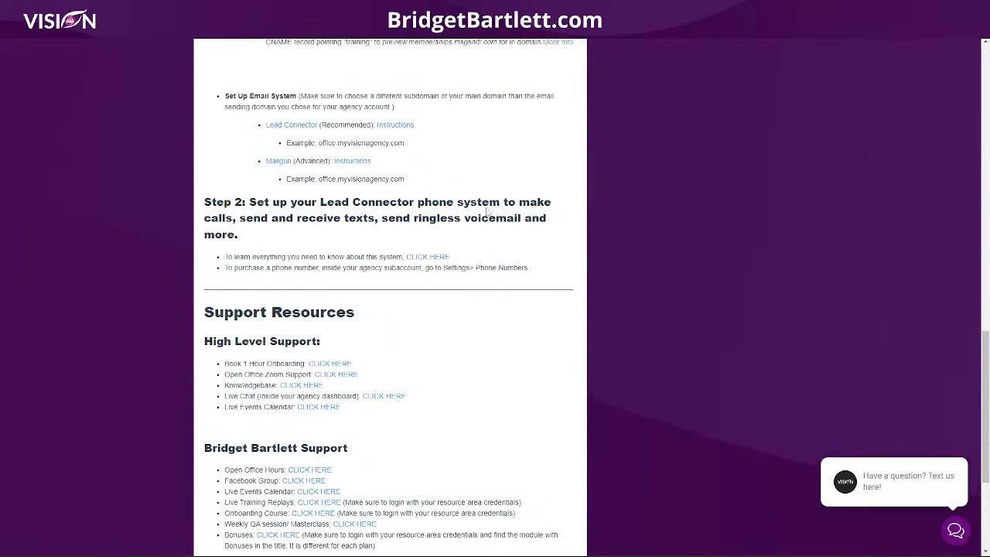
{"action": "scroll", "coordinate": [488, 214], "scroll_direction": "up", "scroll_amount": 1}
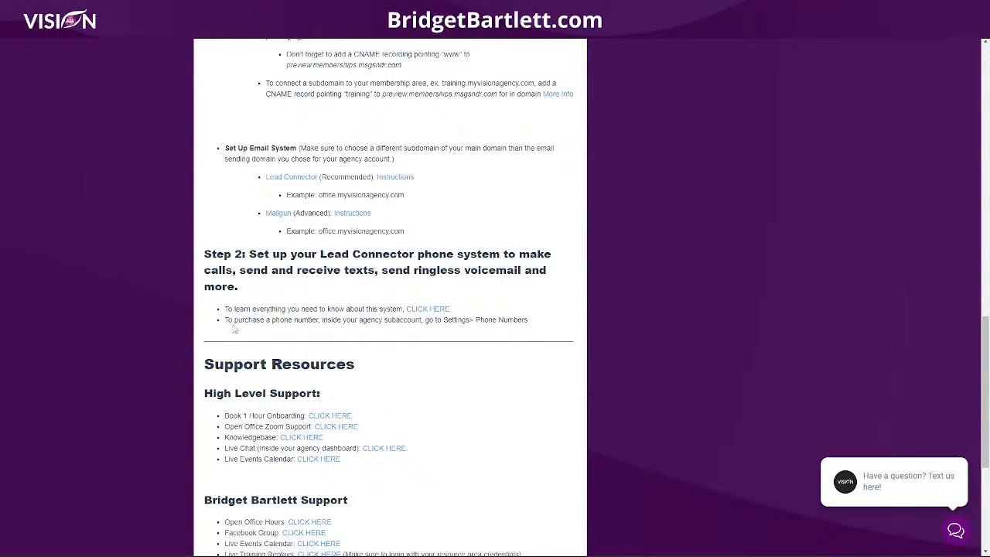